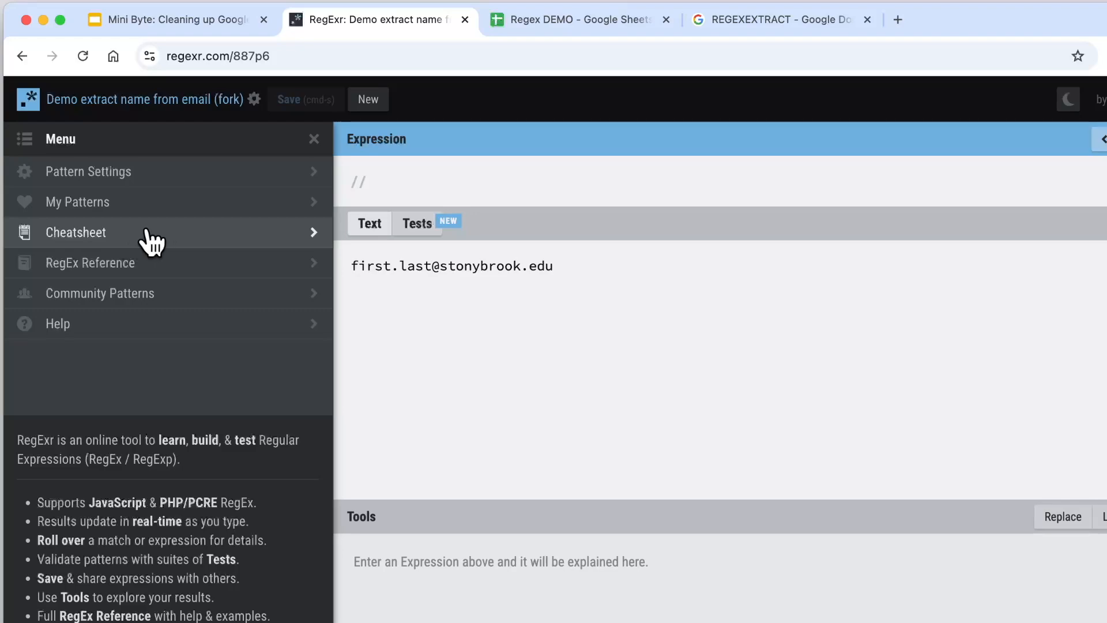
# Open the regex cheatsheet and test the expression . on the sample text, highlighting its cheatsheet description.
pyautogui.click(94, 229)
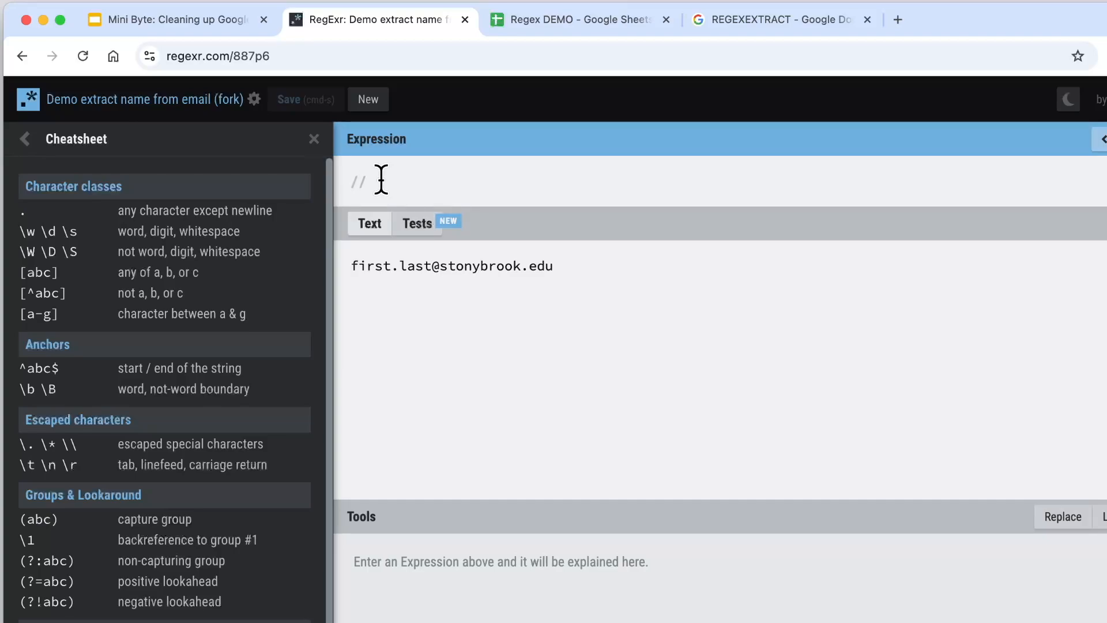
pyautogui.write('.')
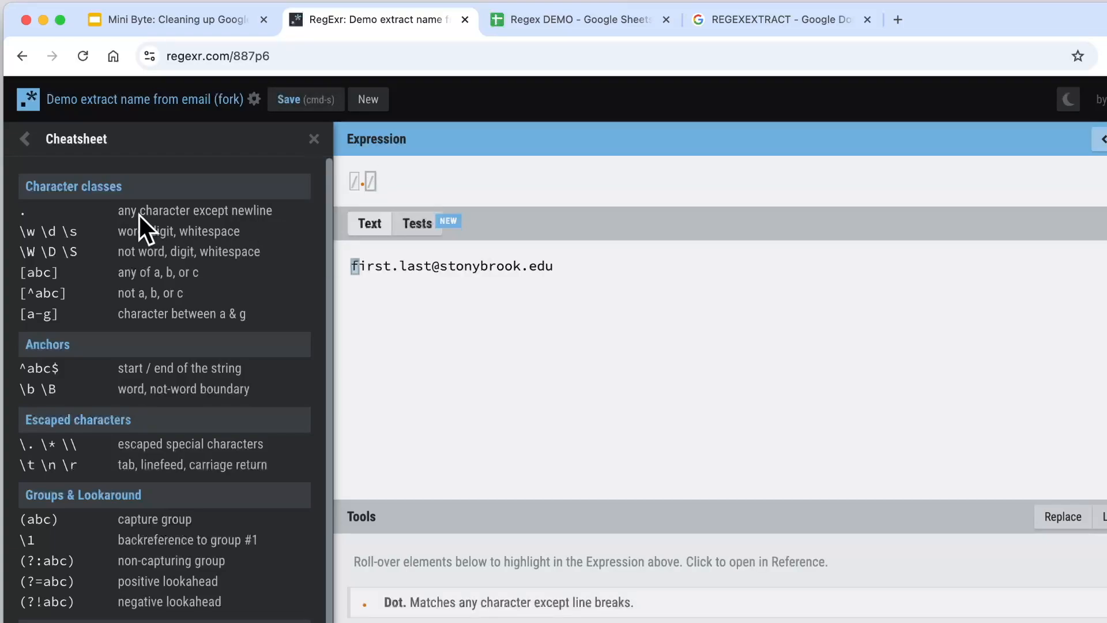
pyautogui.moveTo(139, 212); pyautogui.dragTo(269, 211)
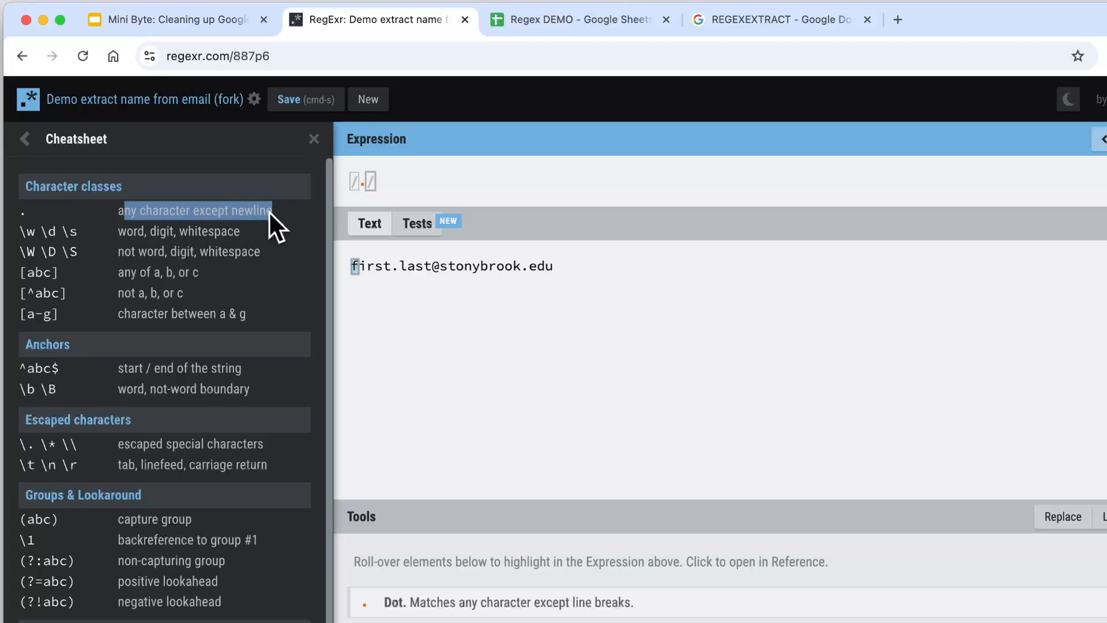
# Replace the dot expression with the word character class \w.
pyautogui.click(384, 181)
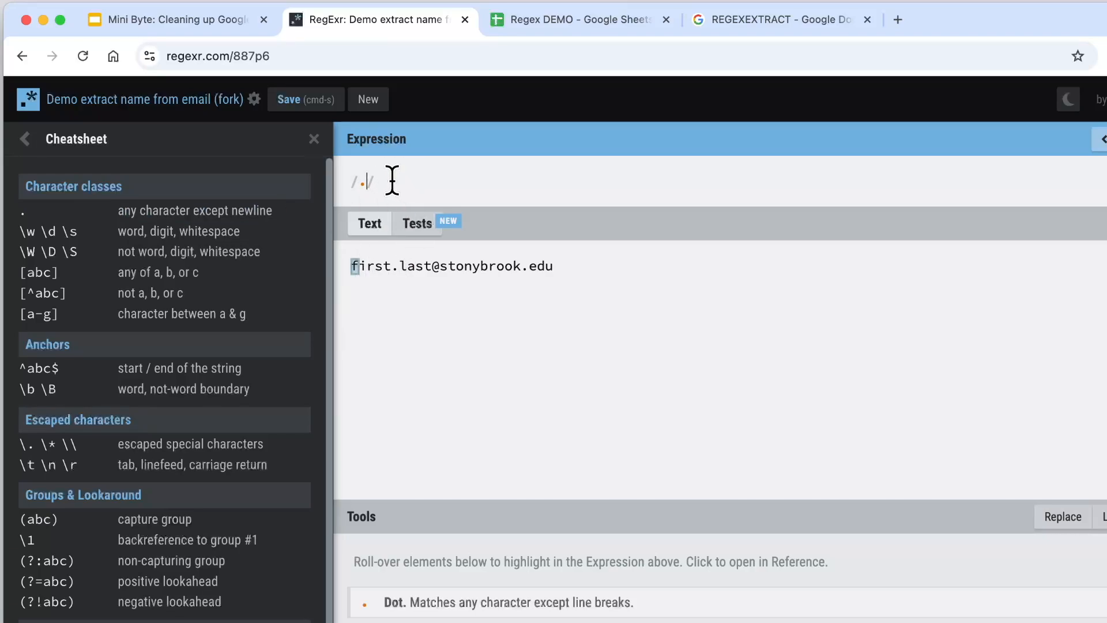
pyautogui.press('BackSpace')
pyautogui.write('\\w')
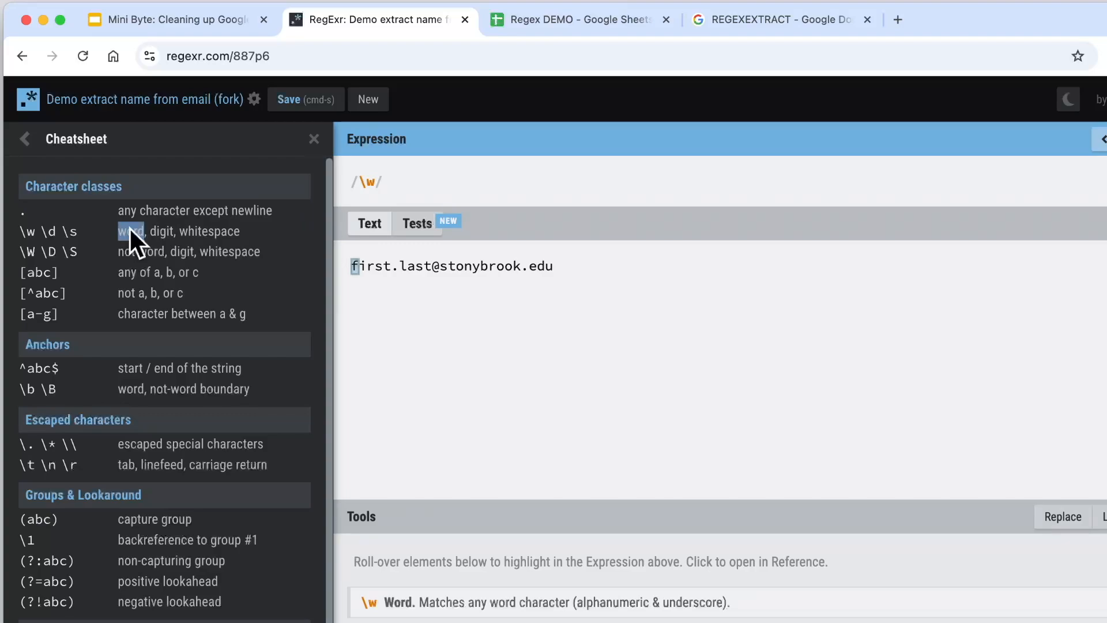
# Change the expression to the digit class \d and check it against the sample email text.
pyautogui.click(462, 188)
pyautogui.press('BackSpace')
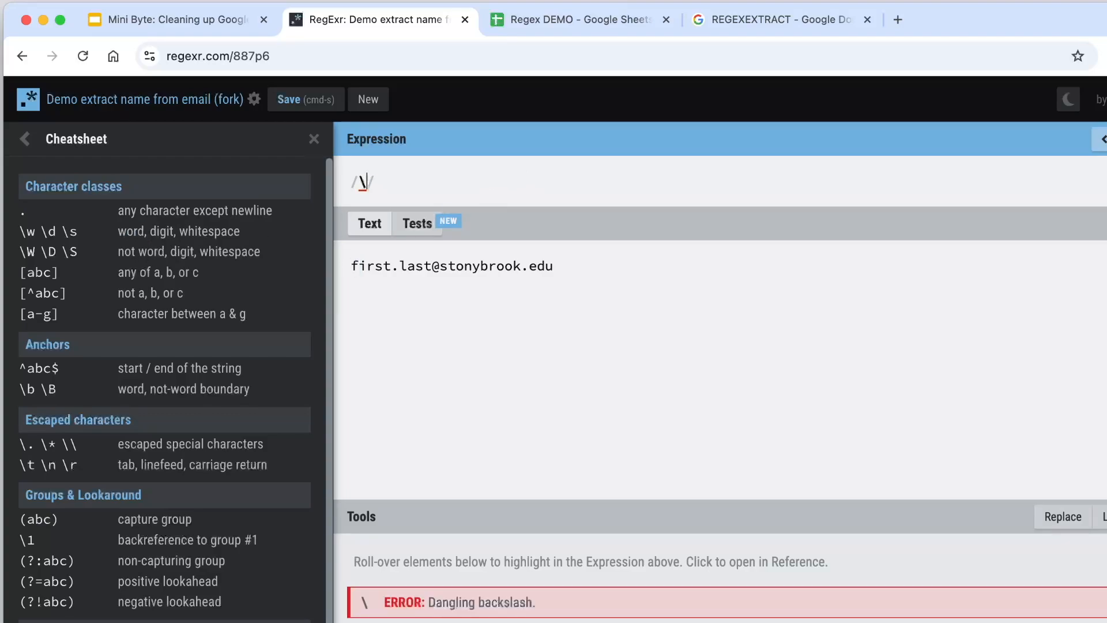
pyautogui.write('d')
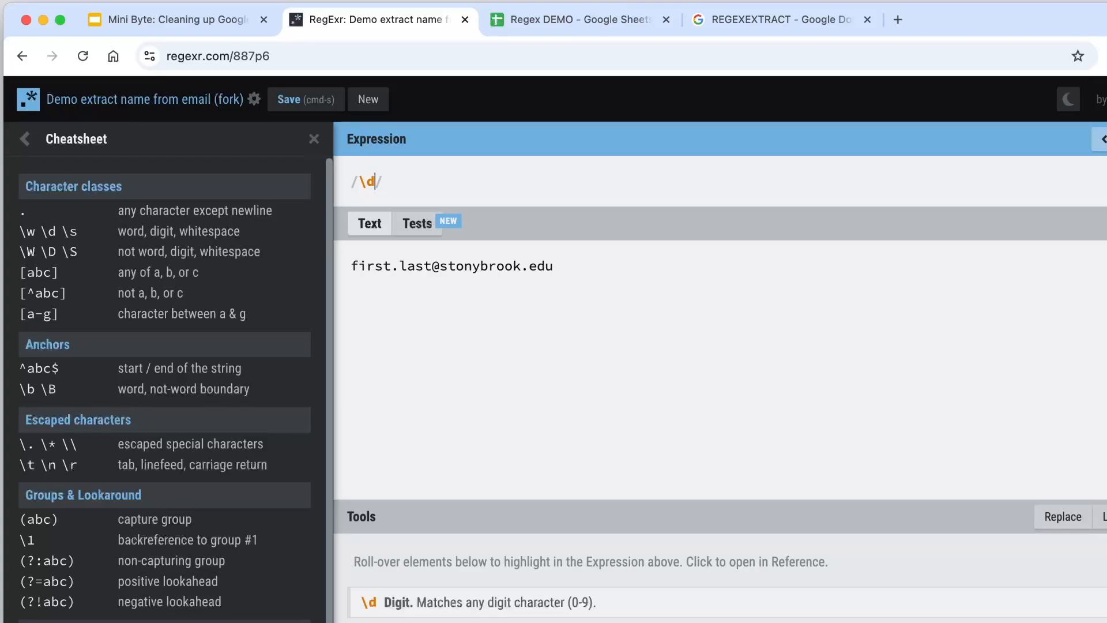
pyautogui.moveTo(555, 267); pyautogui.dragTo(317, 264)
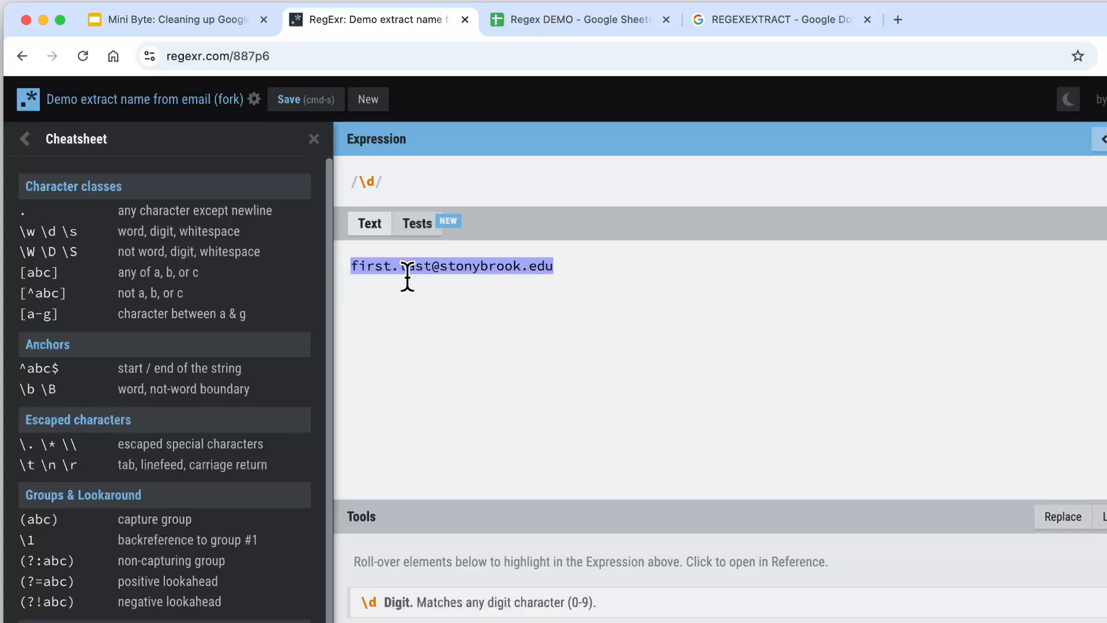
# Replace the expression with the character set [abc] and inspect what it matches in the sample email text.
pyautogui.click(403, 184)
pyautogui.press('BackSpace')
pyautogui.press('BackSpace')
pyautogui.write('[')
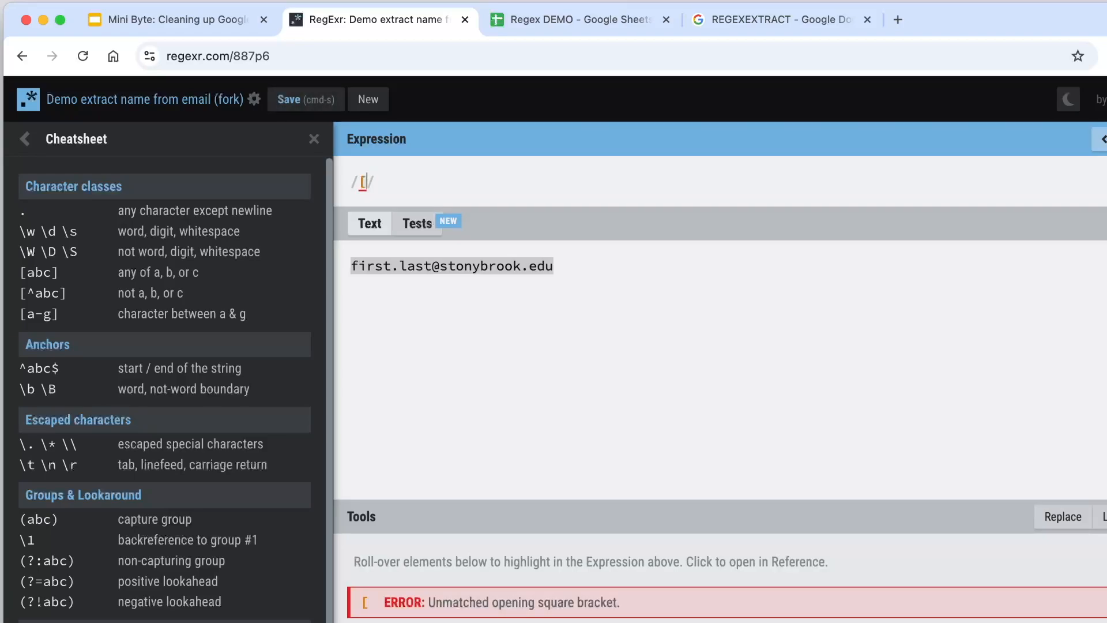
pyautogui.write('abc]')
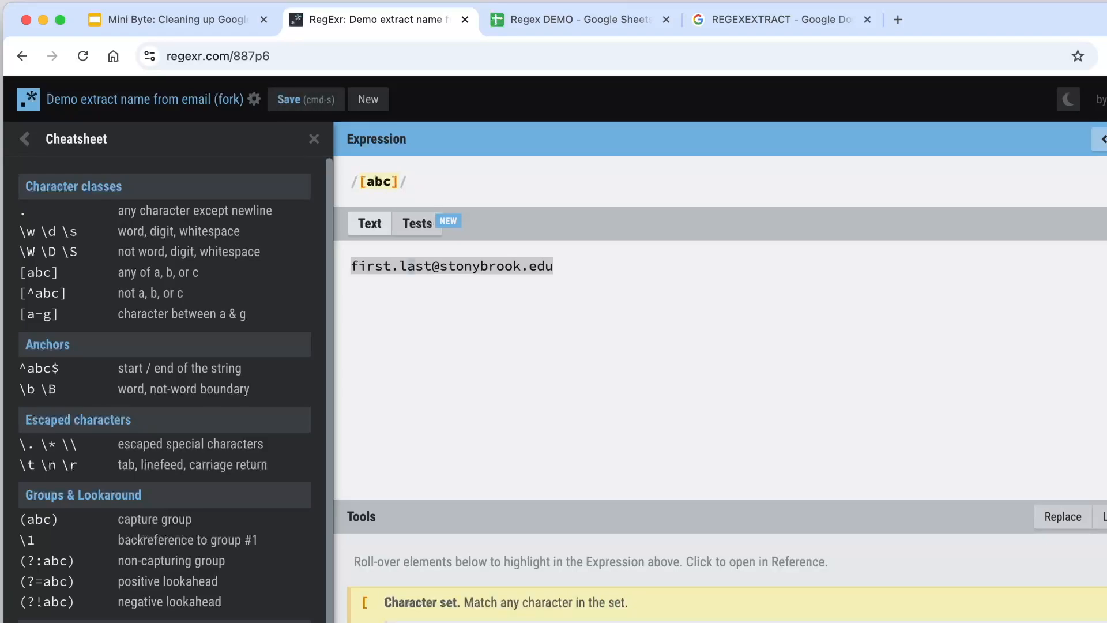
pyautogui.click(416, 313)
pyautogui.moveTo(411, 269)
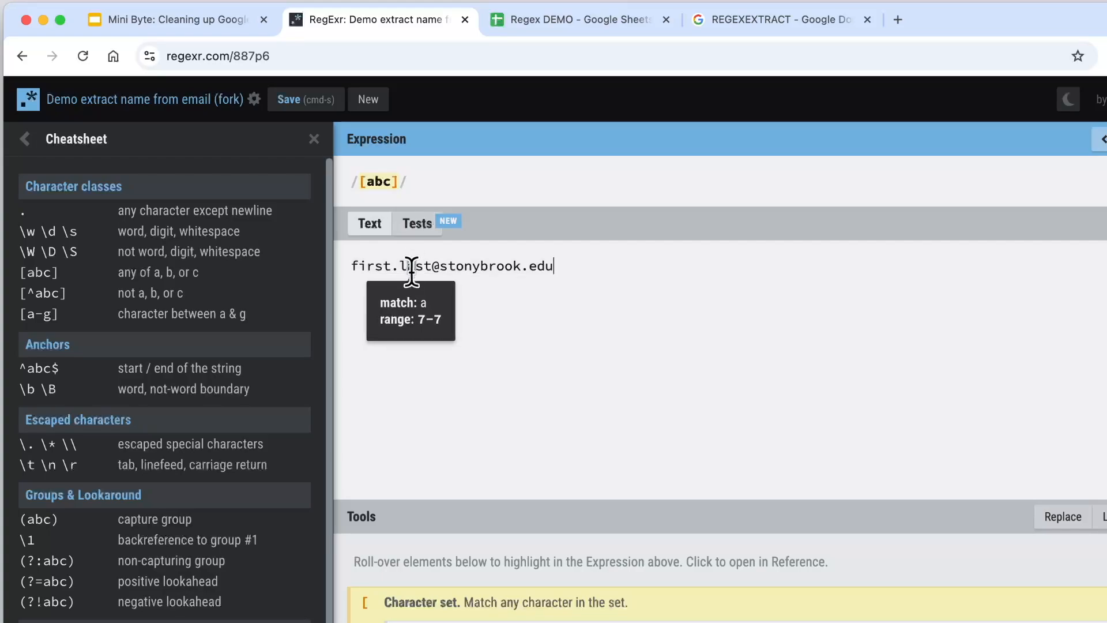
pyautogui.click(415, 180)
pyautogui.moveTo(406, 267)
pyautogui.moveTo(391, 267); pyautogui.dragTo(344, 266)
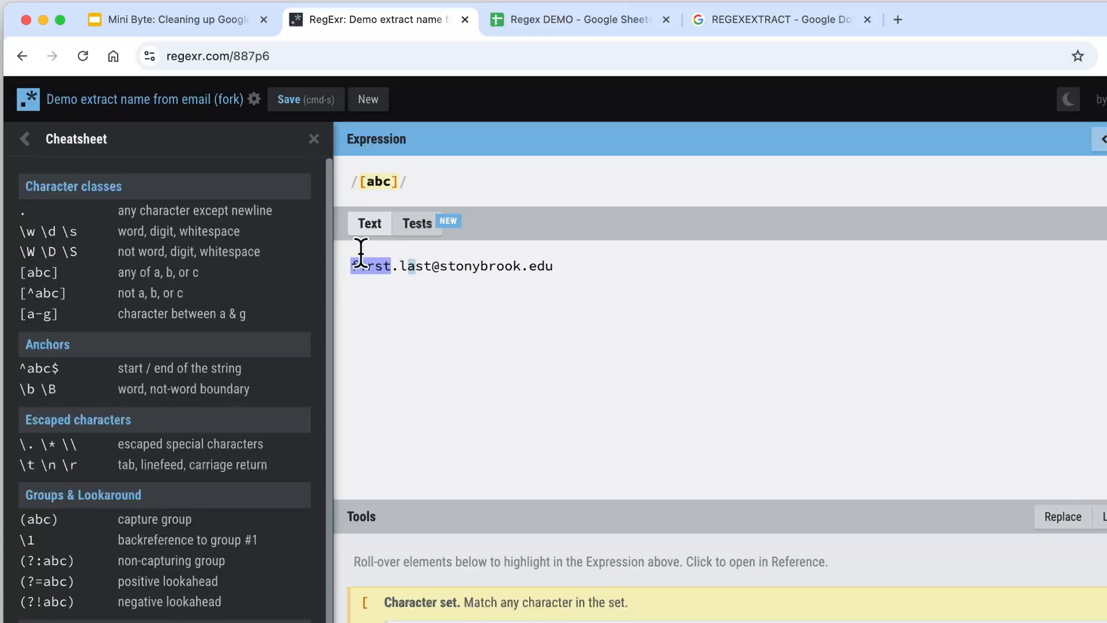
# Clear the character set and enter the expression .* using the zero-or-more quantifier from the cheatsheet.
pyautogui.click(399, 181)
pyautogui.press('BackSpace')
pyautogui.press('BackSpace')
pyautogui.press('BackSpace')
pyautogui.press('BackSpace')
pyautogui.press('BackSpace')
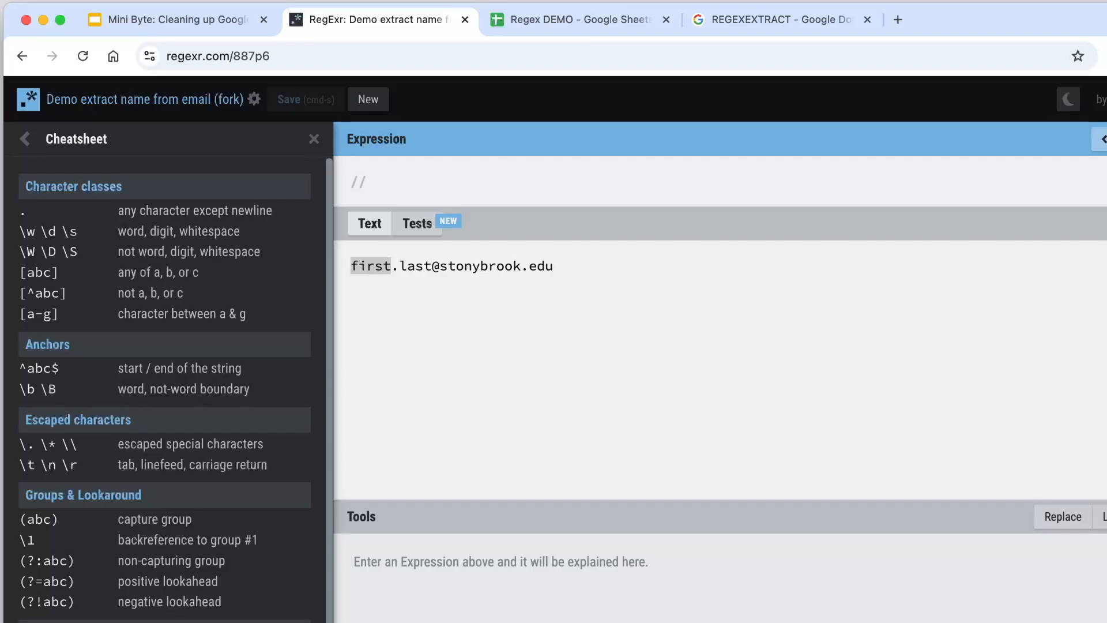
pyautogui.scroll(-2, 213, 505)
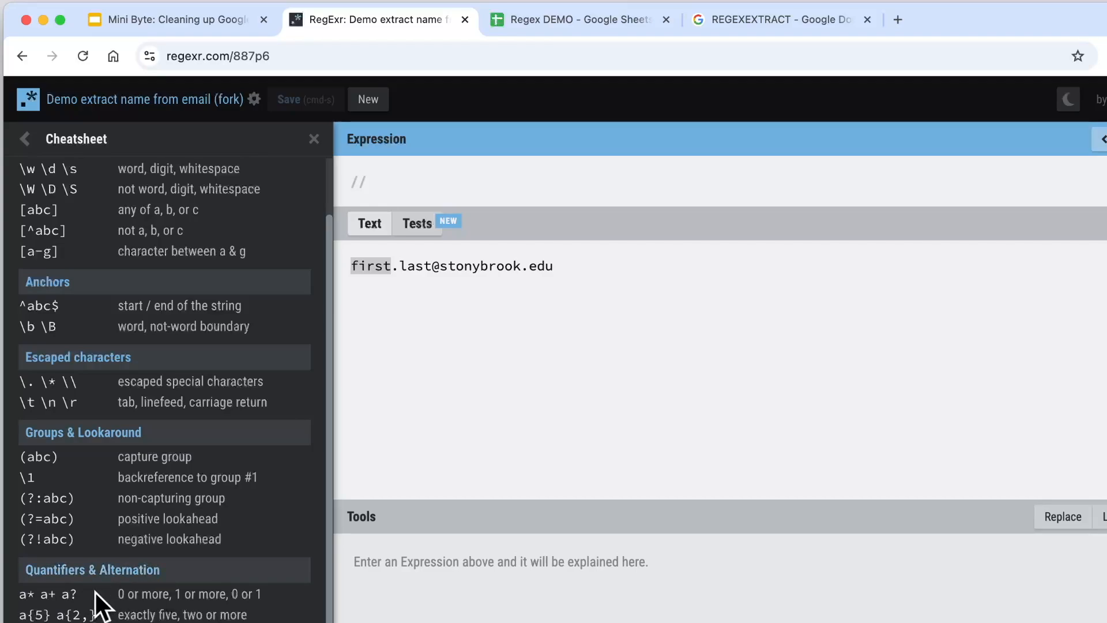
pyautogui.click(27, 594)
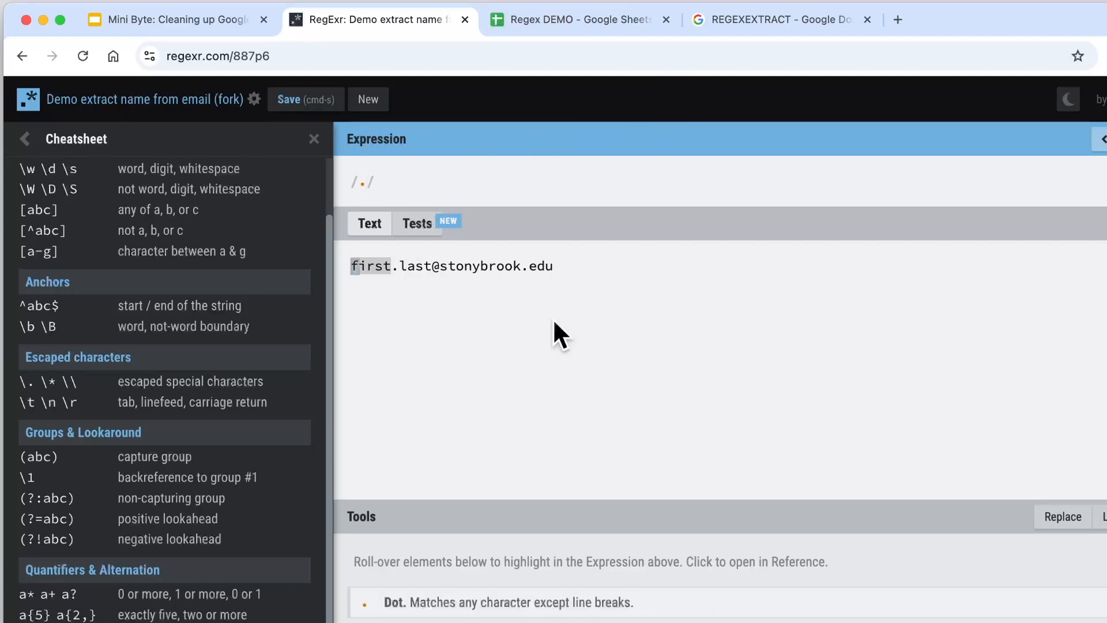
pyautogui.click(551, 317)
pyautogui.click(435, 185)
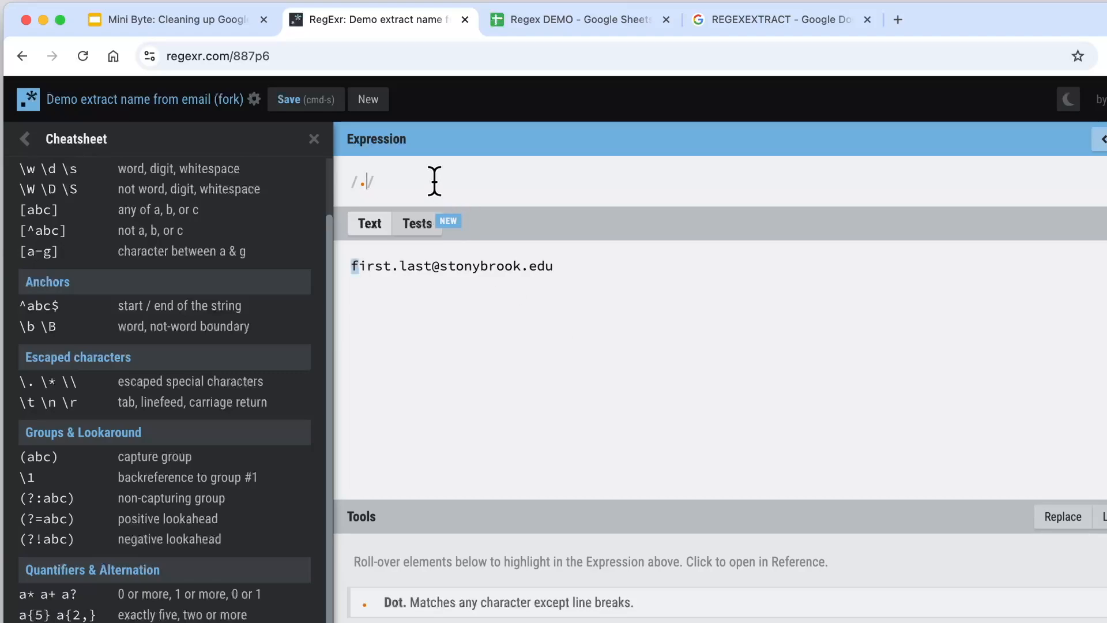
pyautogui.write('*')
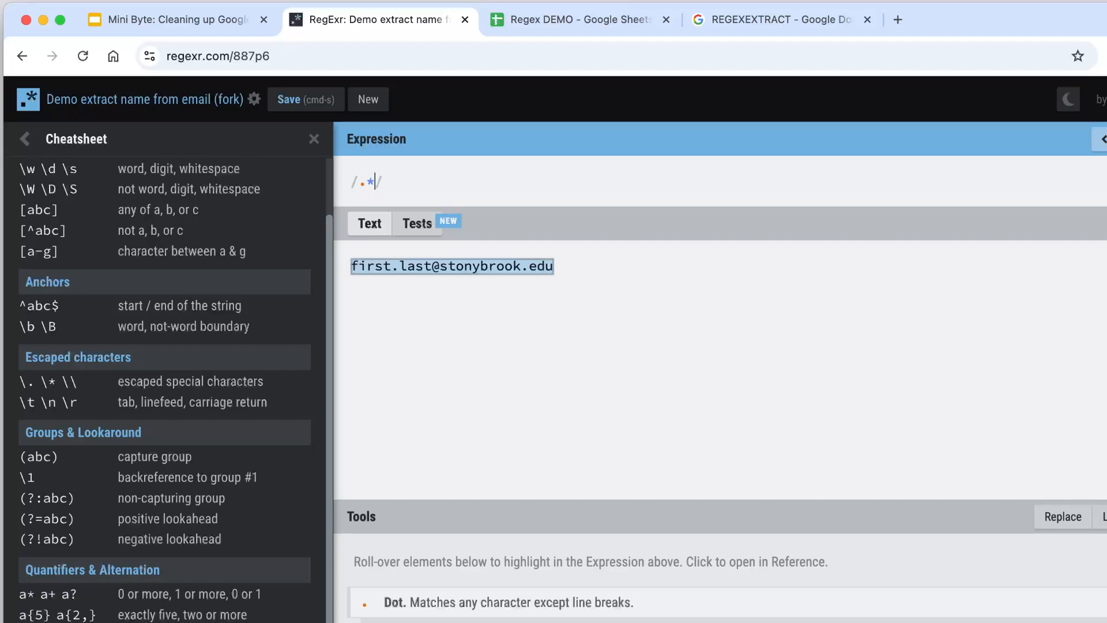
# Replace the dot before the asterisk with \w so that the expression reads \w*.
pyautogui.scroll(2, 62, 210)
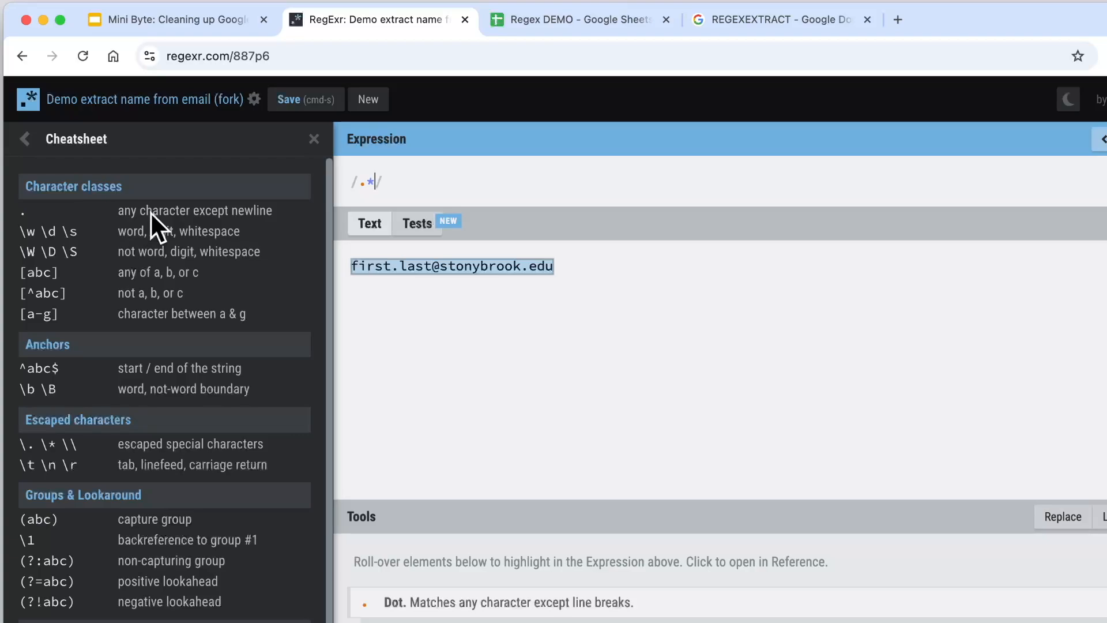
pyautogui.moveTo(375, 182)
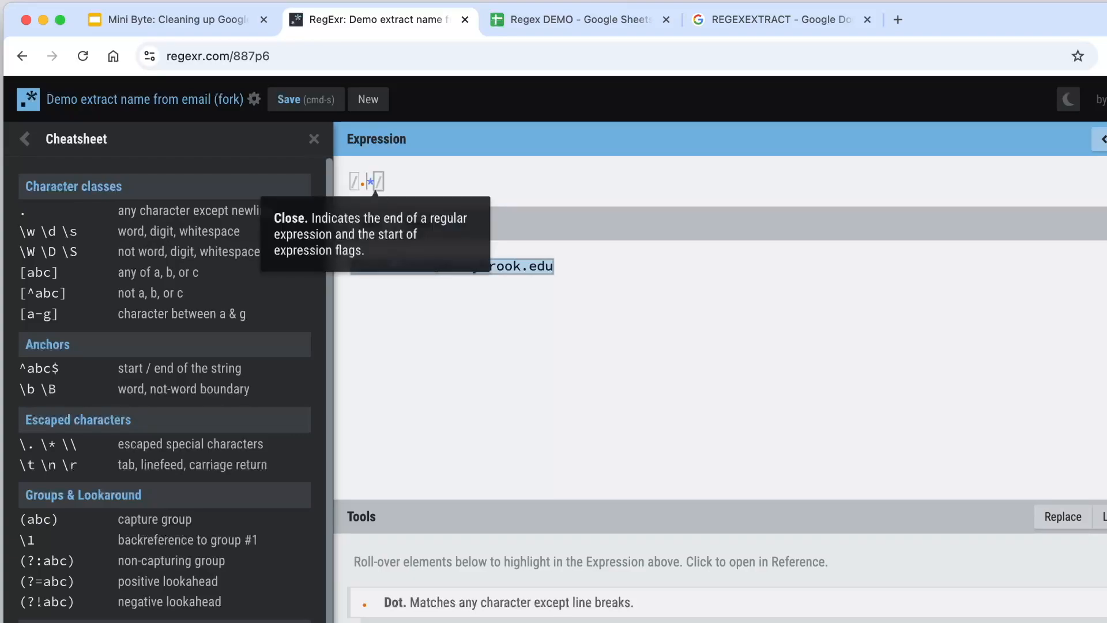
pyautogui.press('BackSpace')
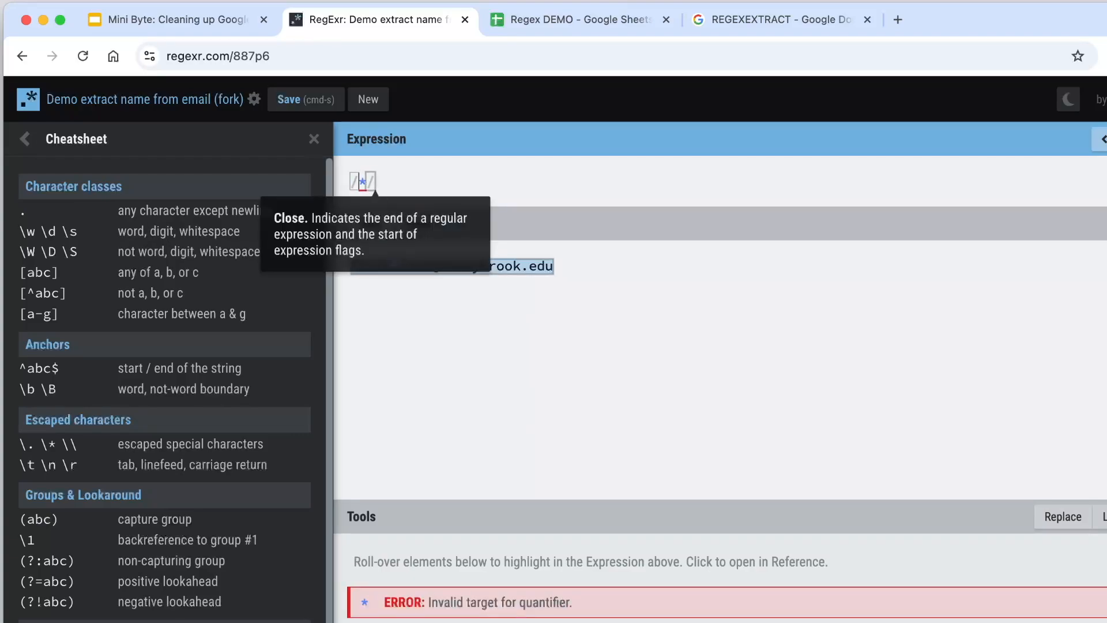
pyautogui.write('\\w')
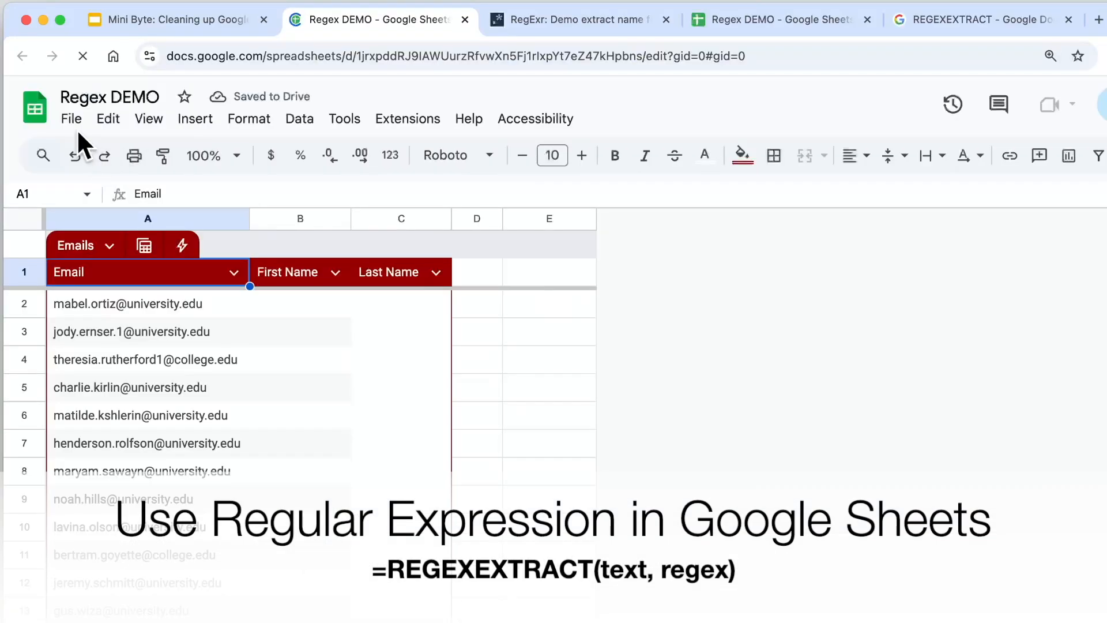
# Make a copy of the Regex DEMO spreadsheet named Copy of Regex DEMO in the Mini bytes folder.
pyautogui.click(73, 119)
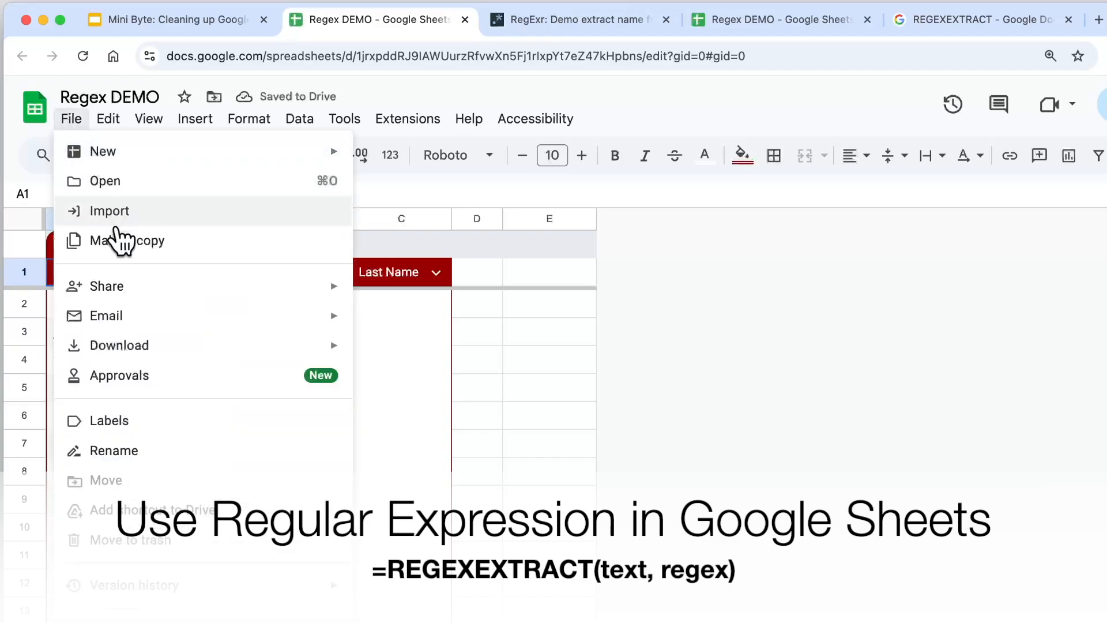
pyautogui.click(120, 239)
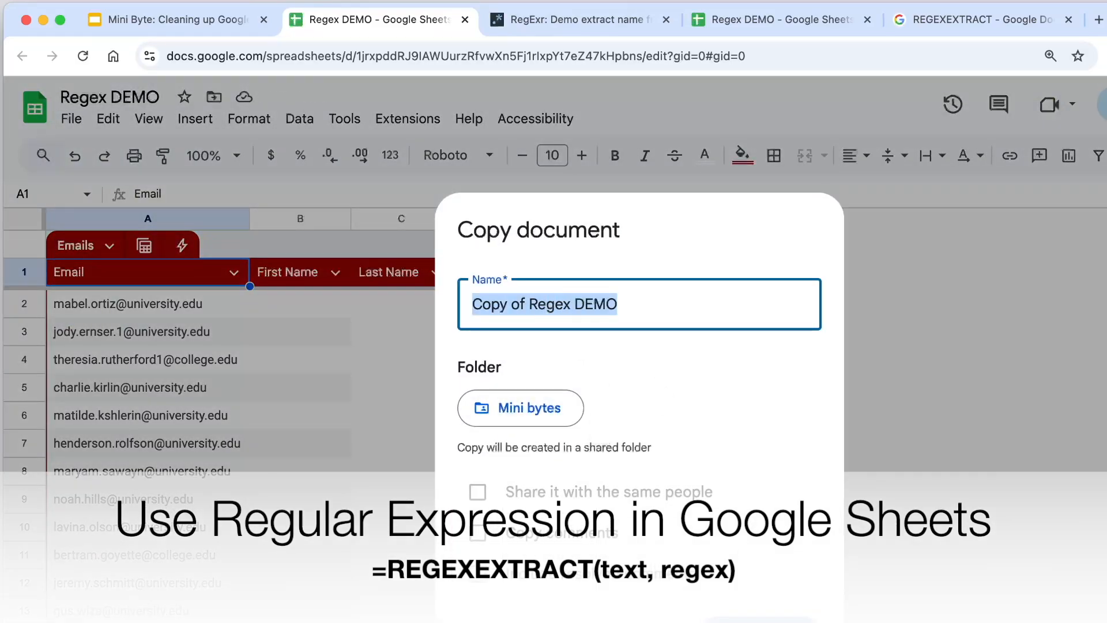
pyautogui.click(758, 617)
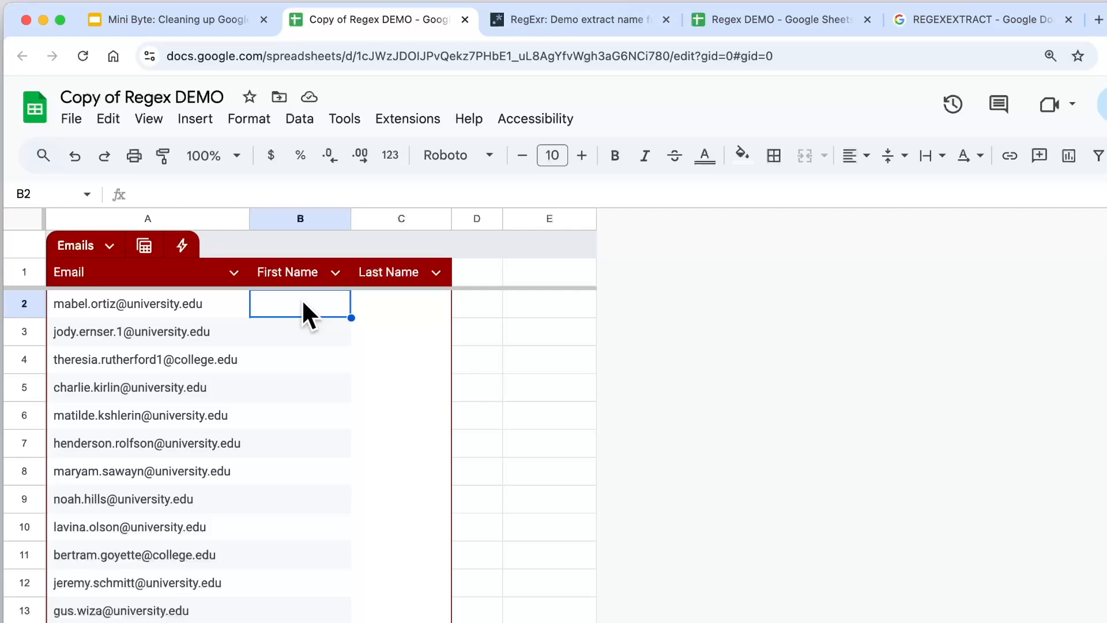
# Start a REGEXEXTRACT formula in cell B2 of the First Name column with A2 as its text argument.
pyautogui.click(269, 194)
pyautogui.click(287, 304)
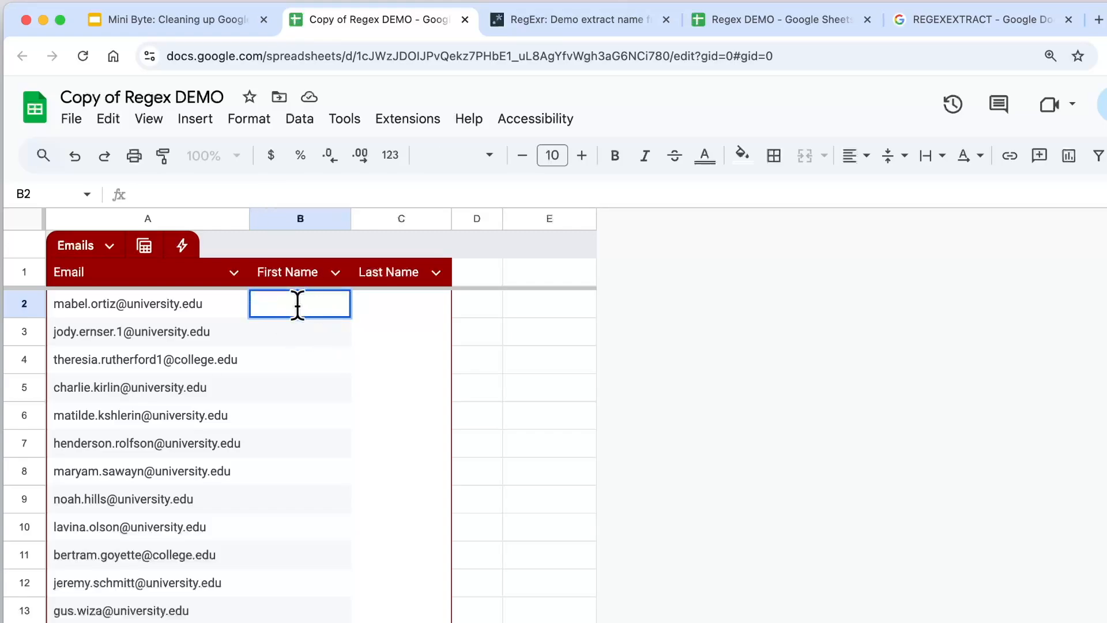
pyautogui.click(149, 194)
pyautogui.write('=reg')
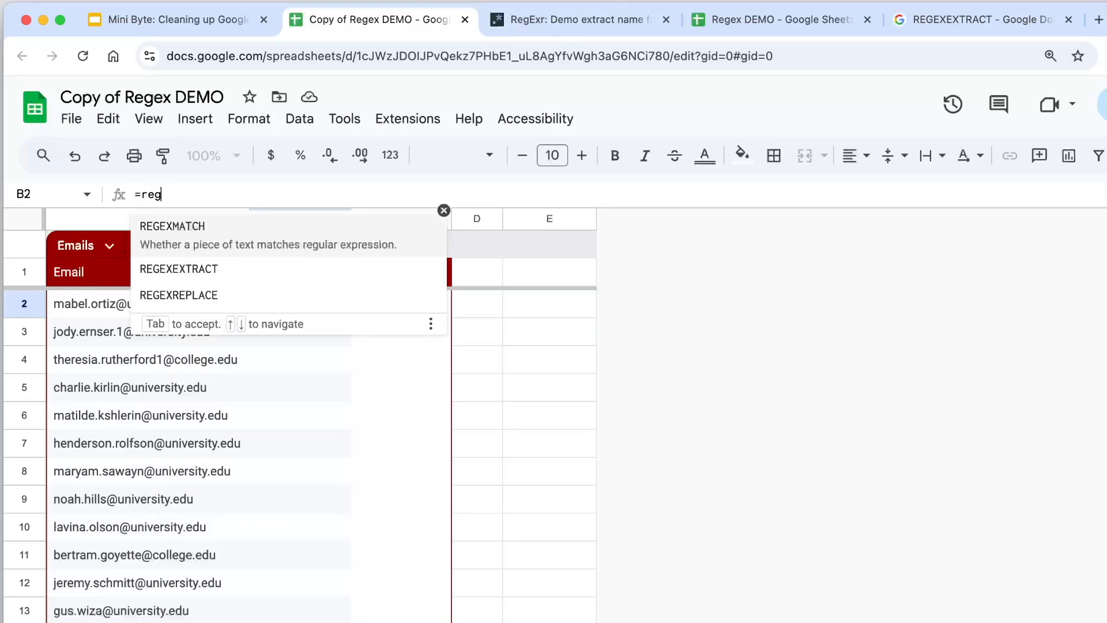
pyautogui.click(199, 264)
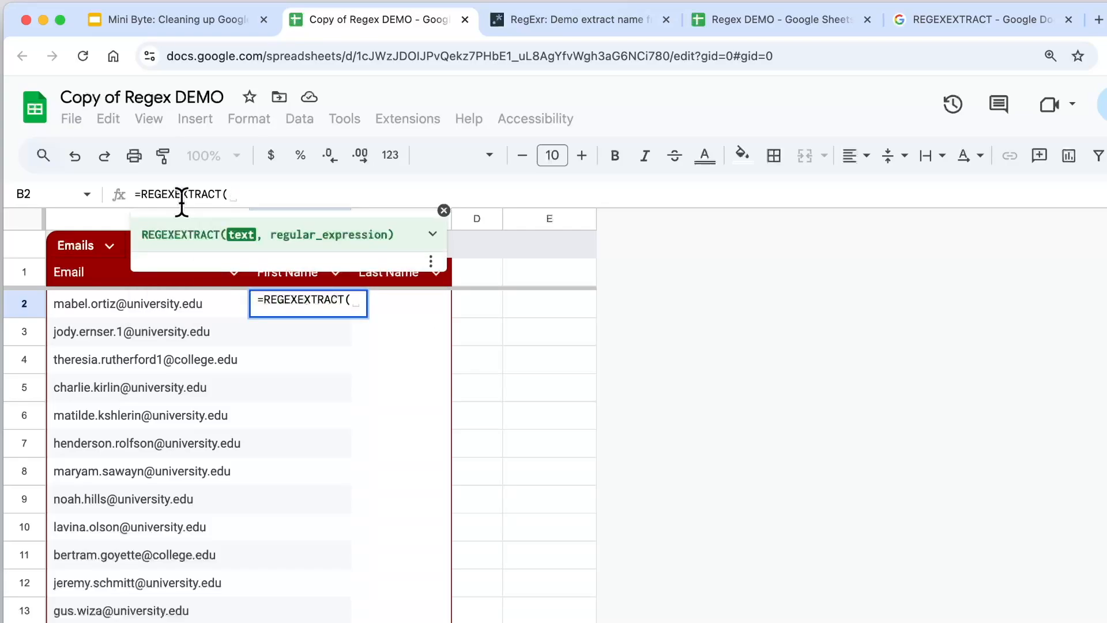
pyautogui.click(124, 300)
pyautogui.write(',')
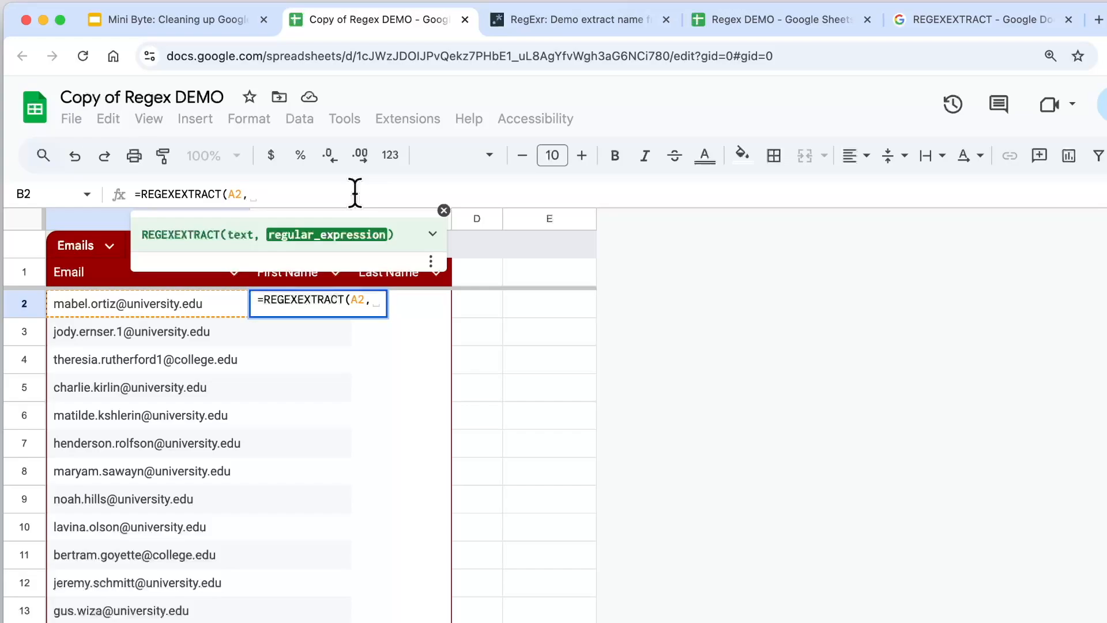
# Add a quoted blank placeholder as the formula's regular expression argument and close the parenthesis.
pyautogui.write('//')
pyautogui.press('BackSpace')
pyautogui.press('BackSpace')
pyautogui.write('"')
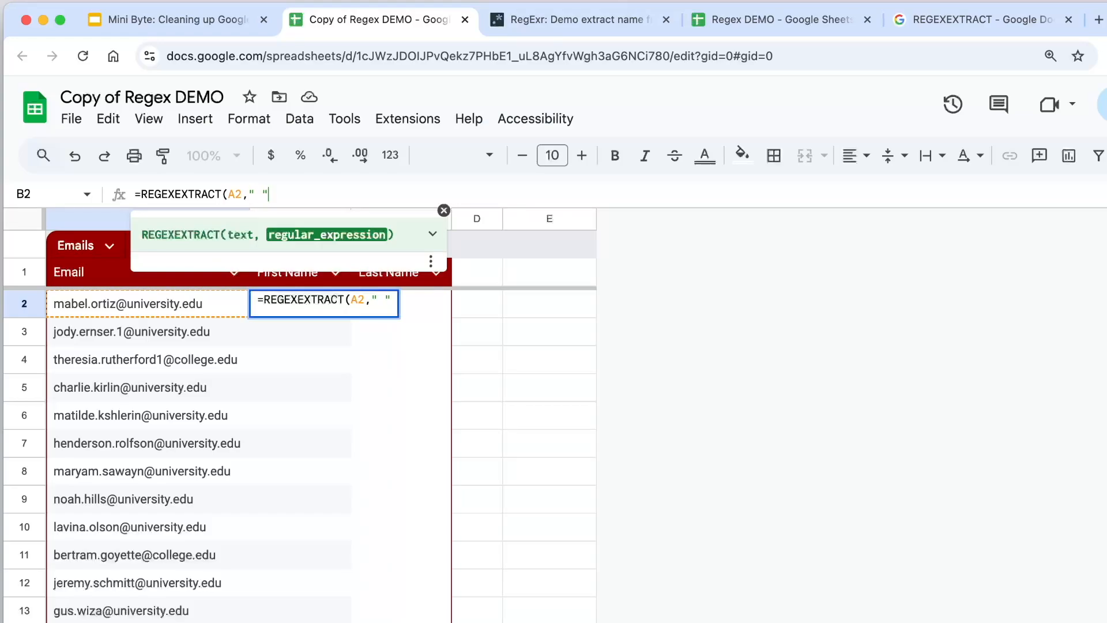
pyautogui.write(')')
pyautogui.press('Left')
pyautogui.press('Left')
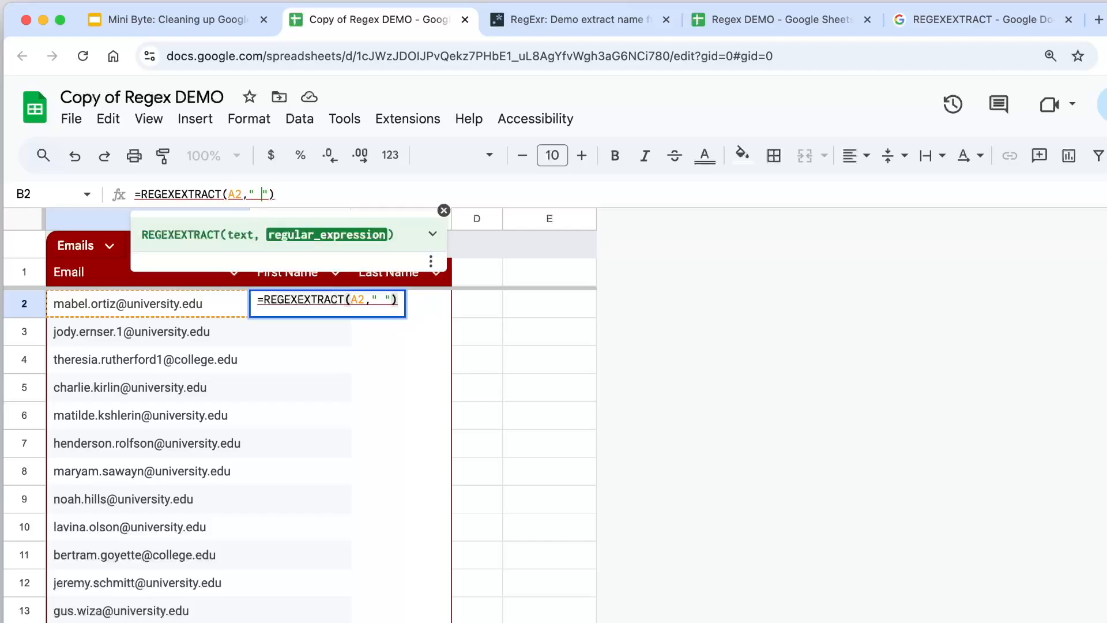
# Check the pattern in RegExr and complete the B2 formula in Google Sheets as =REGEXEXTRACT(A2,"\w*").
pyautogui.click(568, 20)
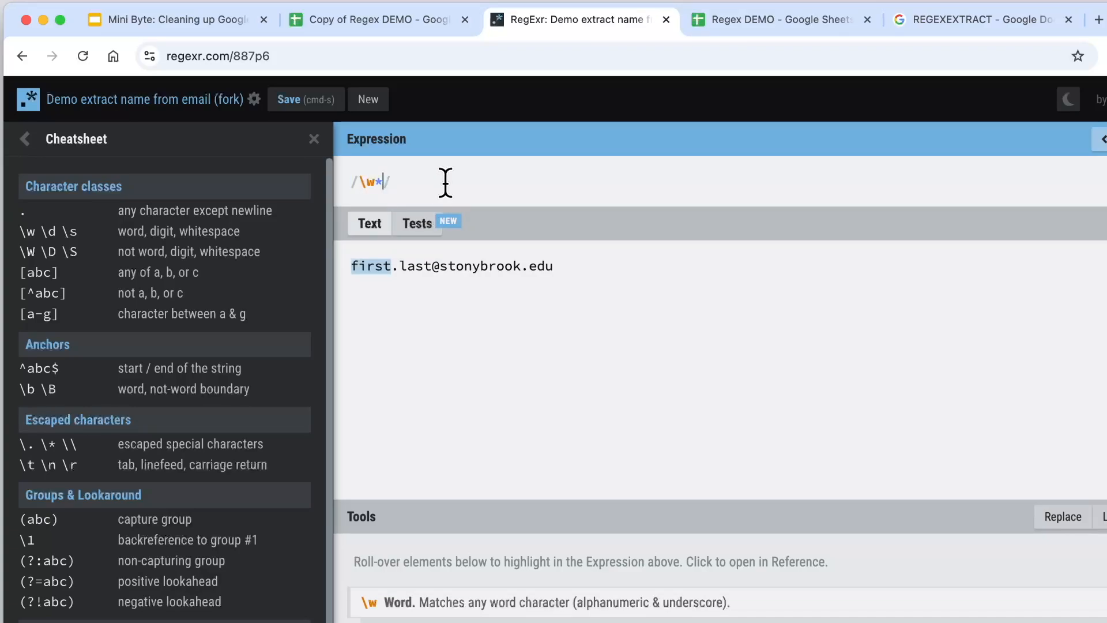
pyautogui.press('Left')
pyautogui.click(365, 22)
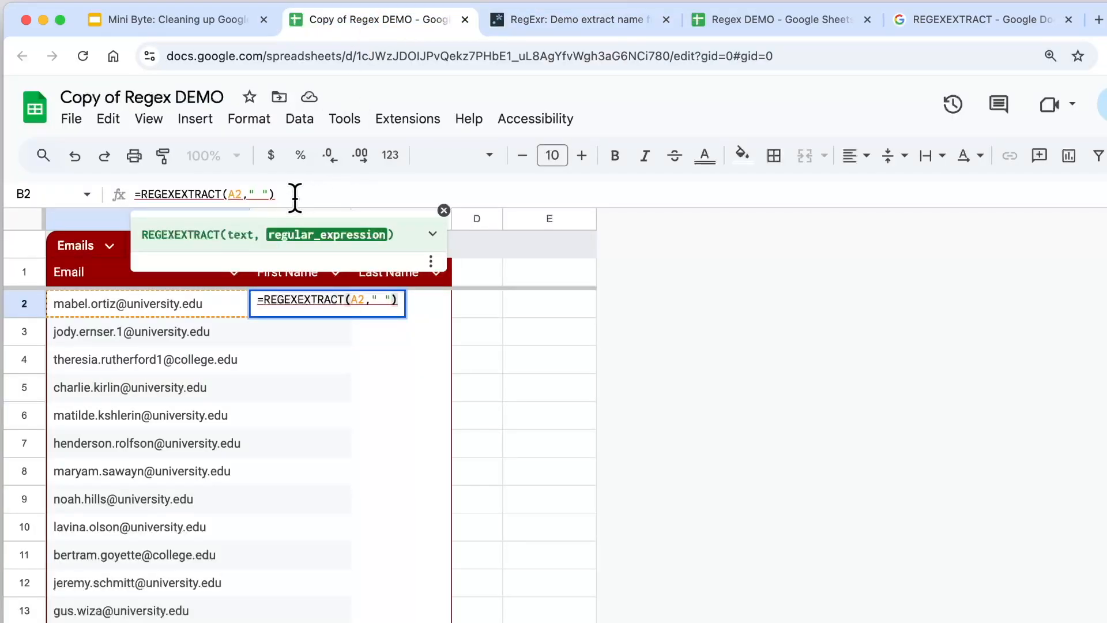
pyautogui.write('w*')
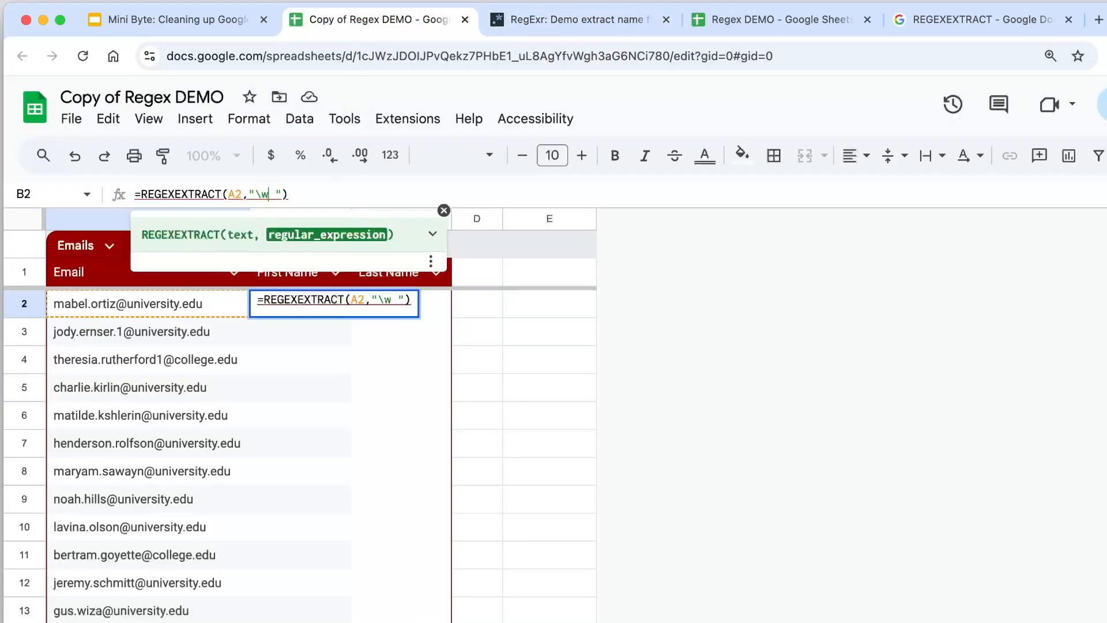
pyautogui.press('Delete')
pyautogui.press('Return')
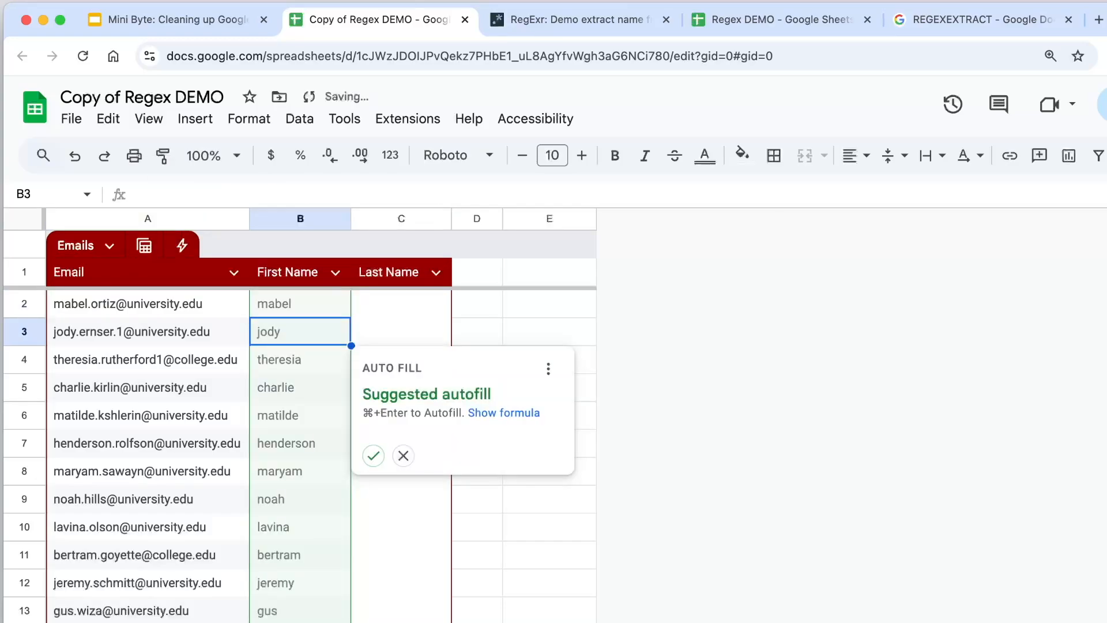
pyautogui.click(307, 302)
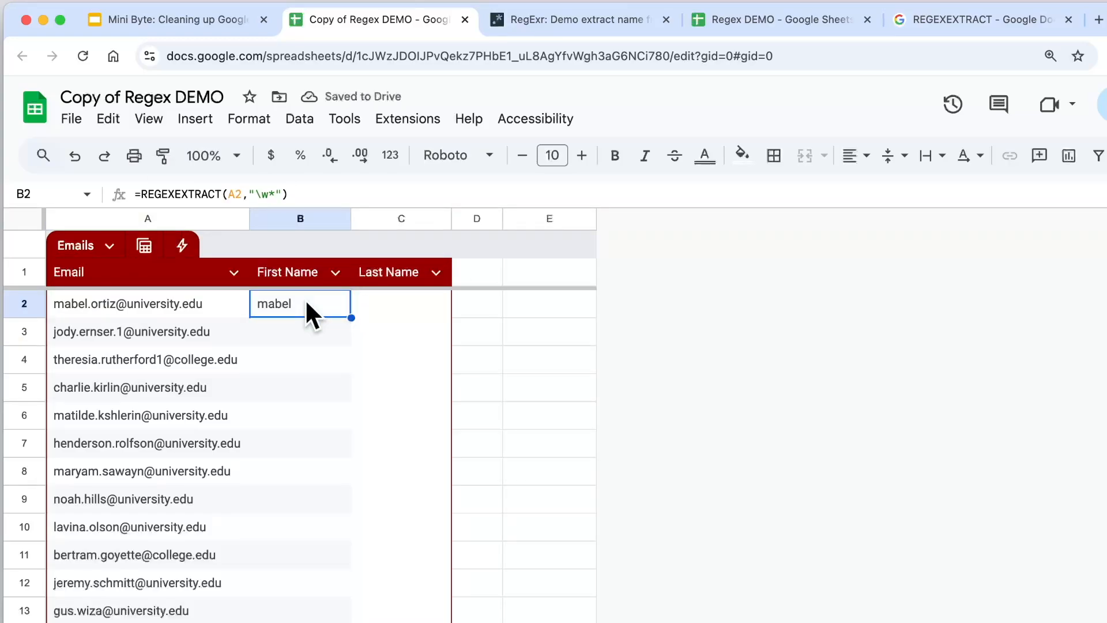
# Fill the B2 formula down the First Name column and update the whole column to wrap REGEXEXTRACT in PROPER.
pyautogui.doubleClick(349, 316)
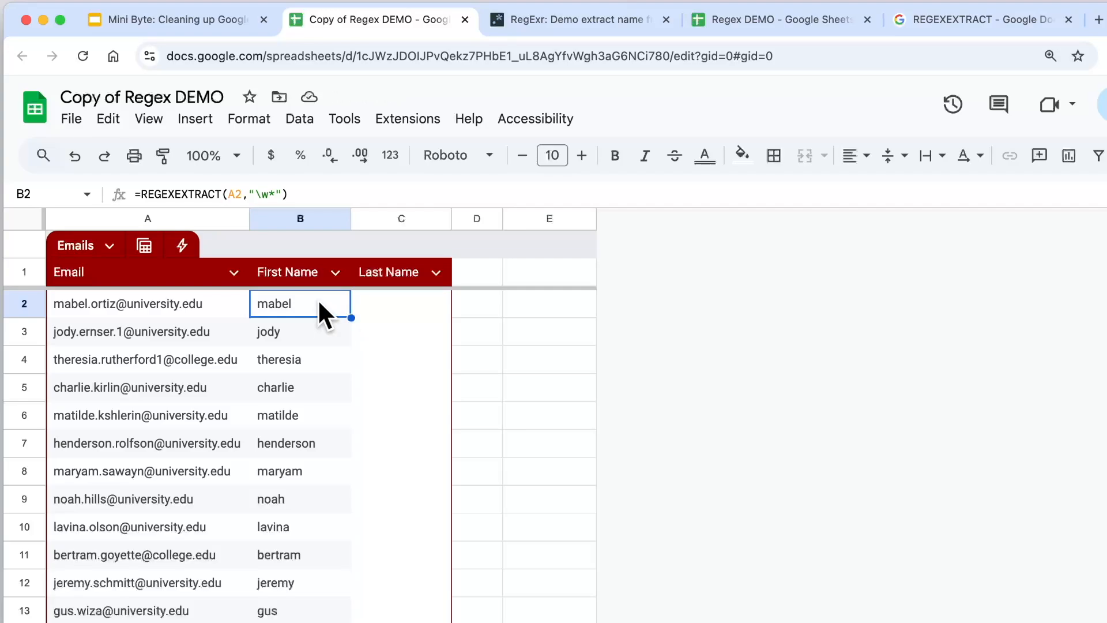
pyautogui.click(309, 193)
pyautogui.press('super+Left')
pyautogui.press('Right')
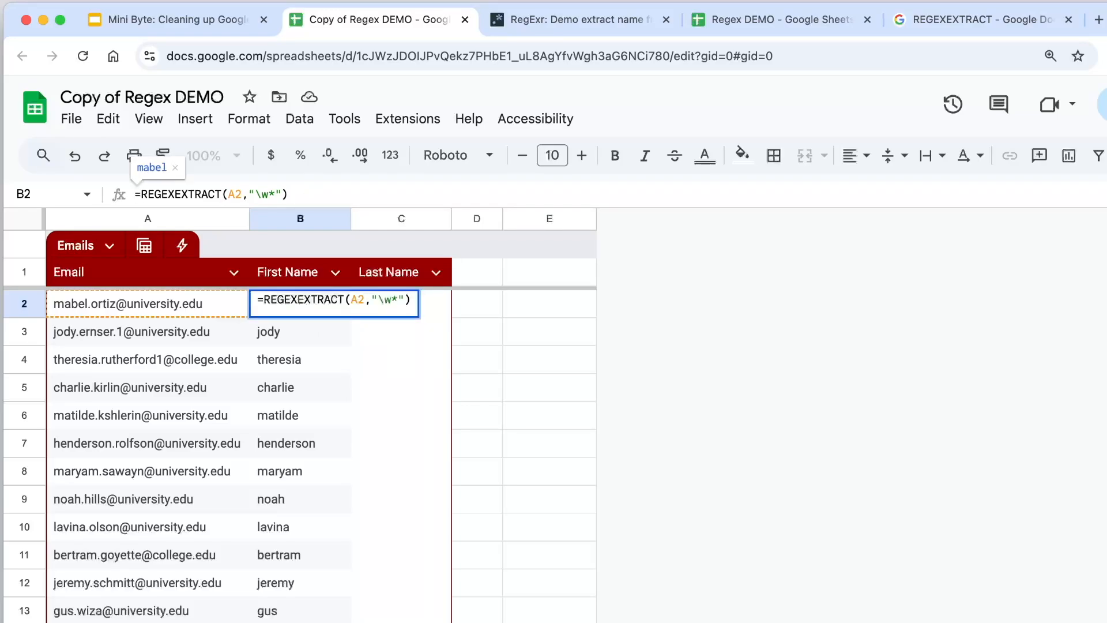
pyautogui.write('proper(')
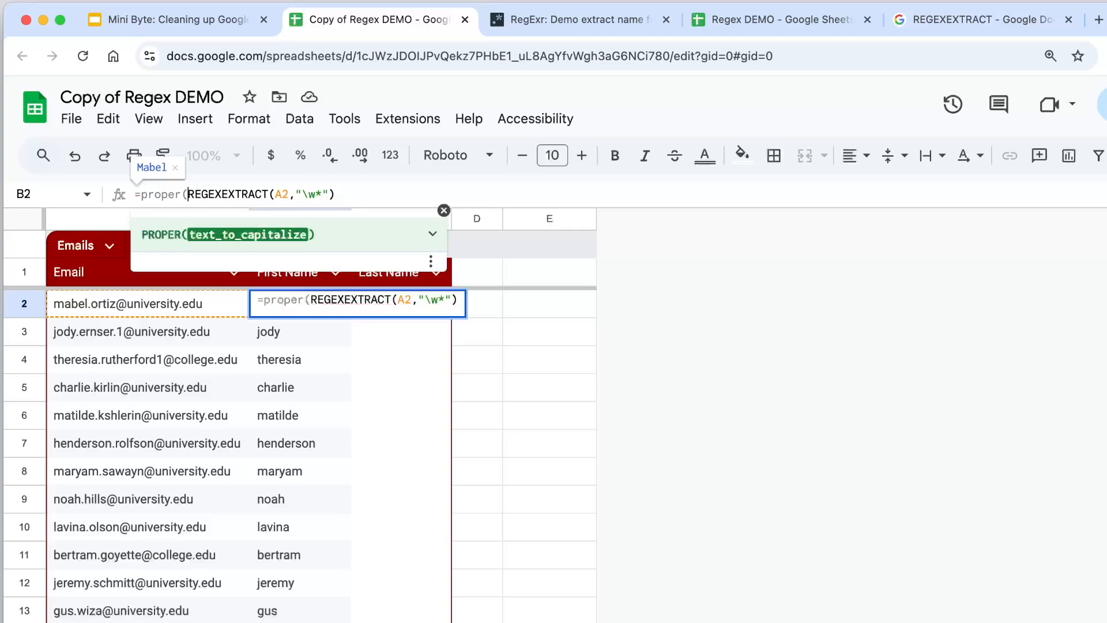
pyautogui.press('super+Right')
pyautogui.write(')')
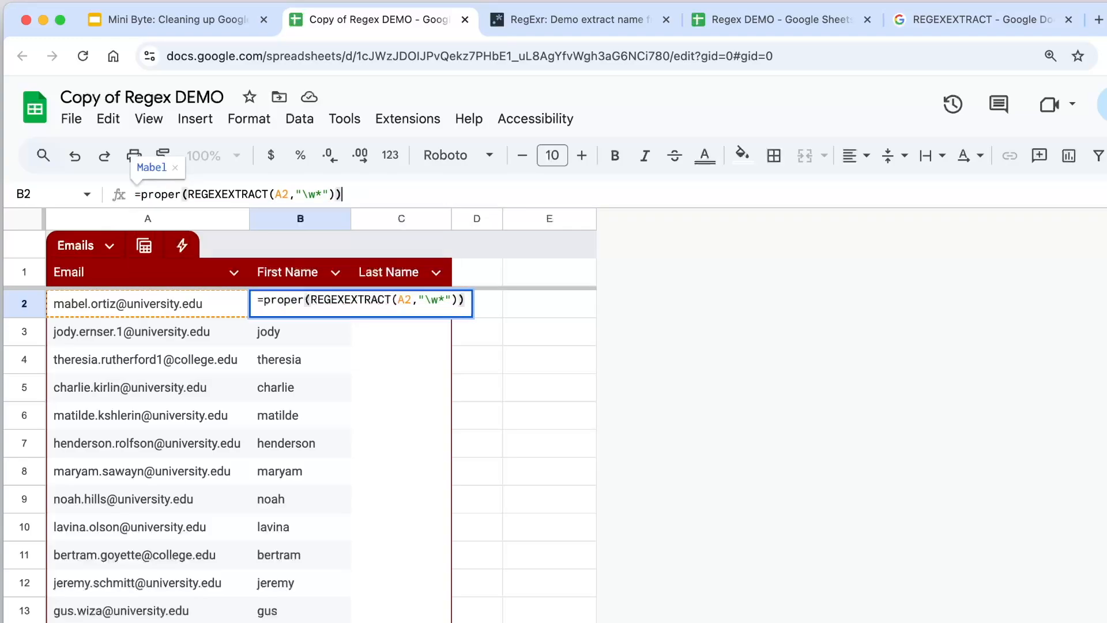
pyautogui.press('Return')
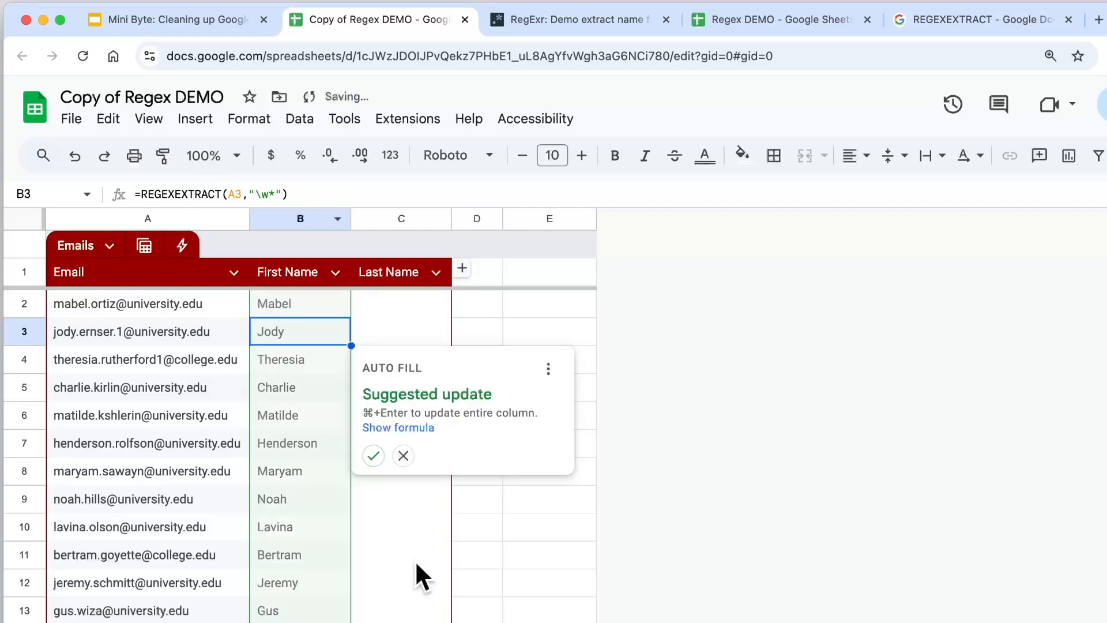
pyautogui.click(373, 456)
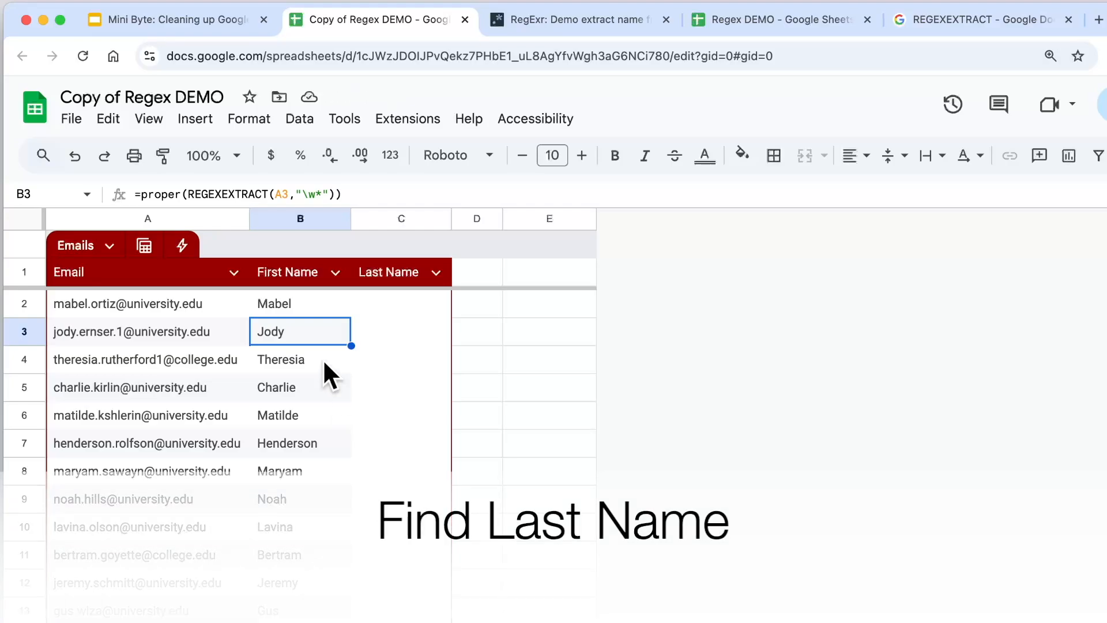
# Switch to RegExr and insert a 1 directly after "last" in the sample email test text.
pyautogui.click(304, 305)
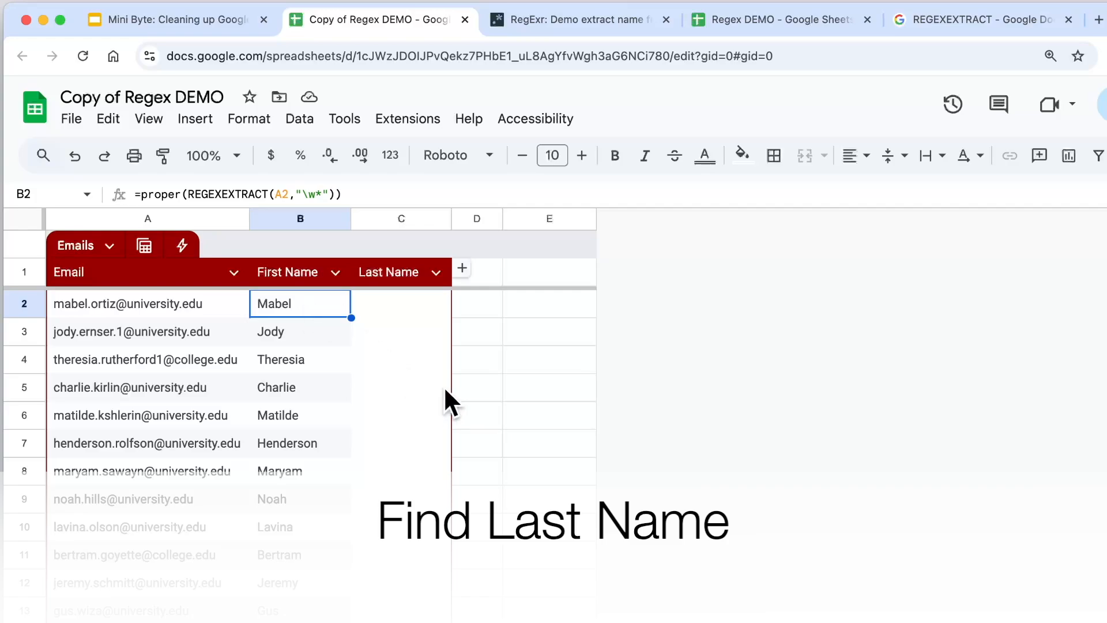
pyautogui.click(605, 17)
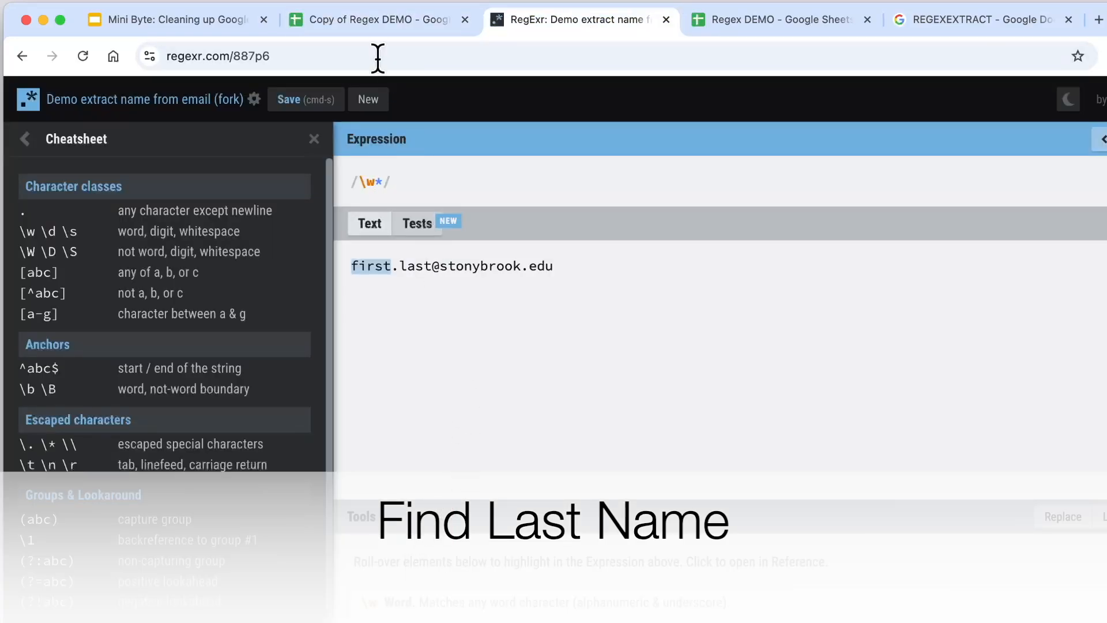
pyautogui.click(357, 24)
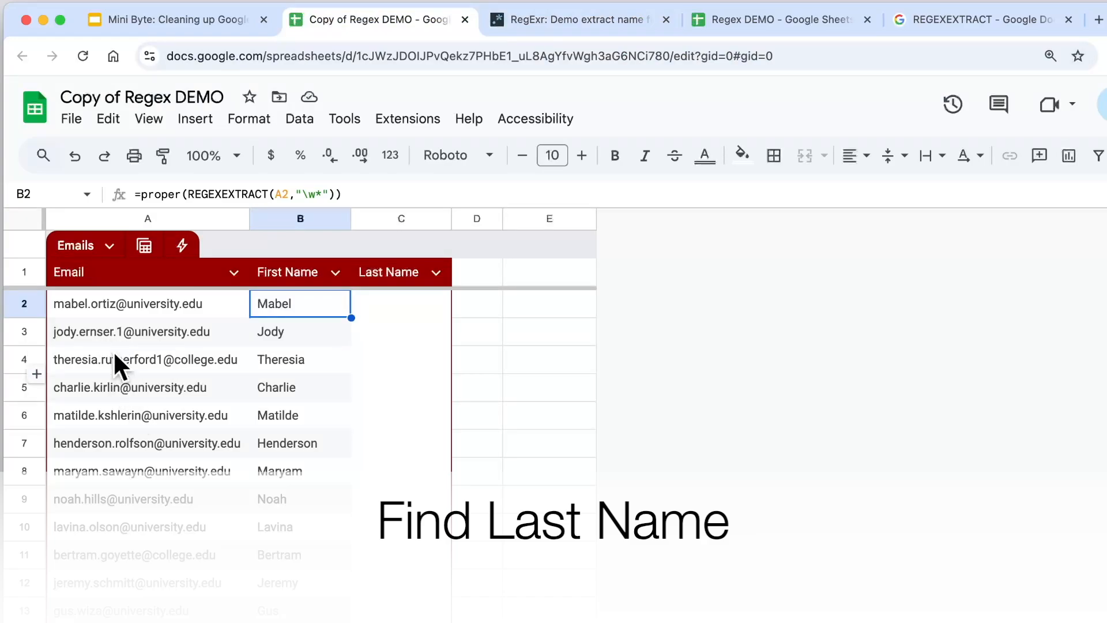
pyautogui.click(551, 24)
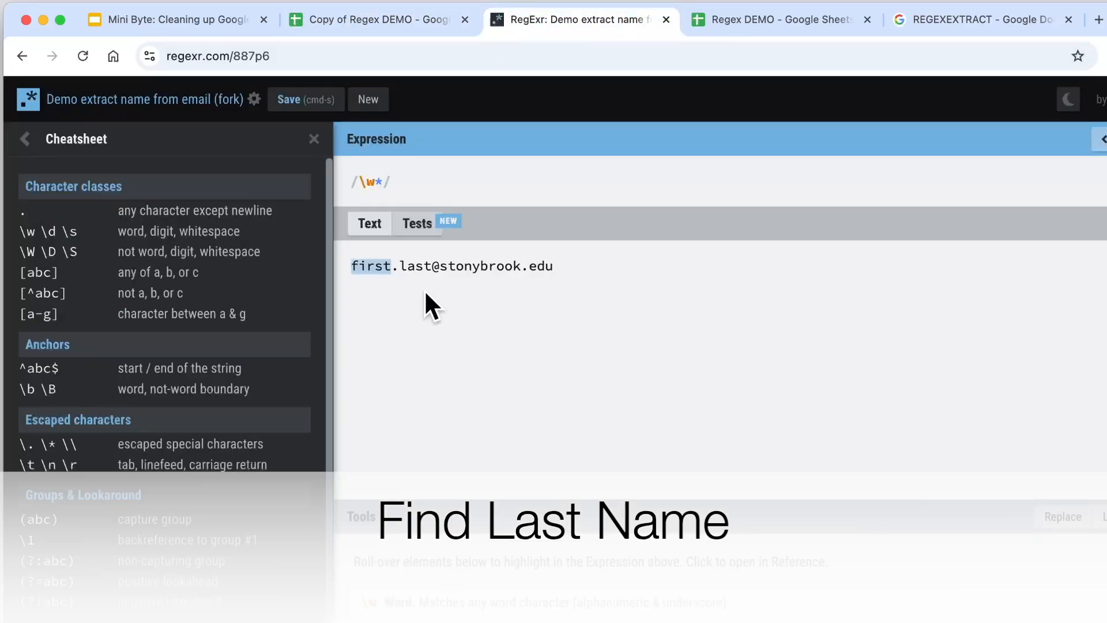
pyautogui.click(432, 266)
pyautogui.write('1')
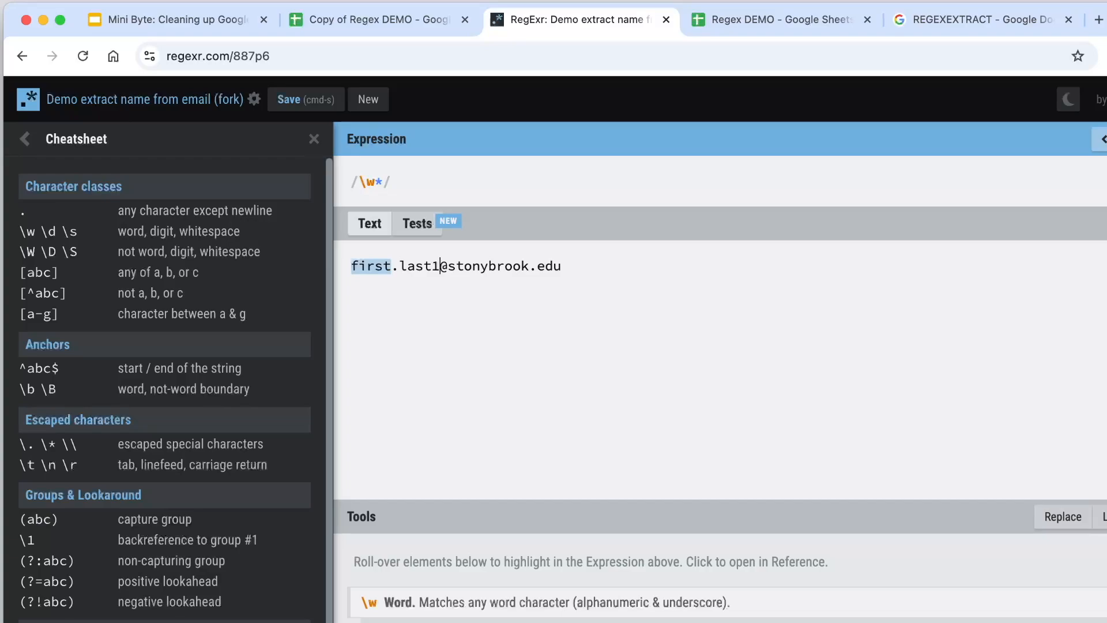
# Add an escaped period before the word token so the RegExr expression reads \.\w*.
pyautogui.click(421, 186)
pyautogui.press('Left')
pyautogui.press('Left')
pyautogui.press('Left')
pyautogui.write('.')
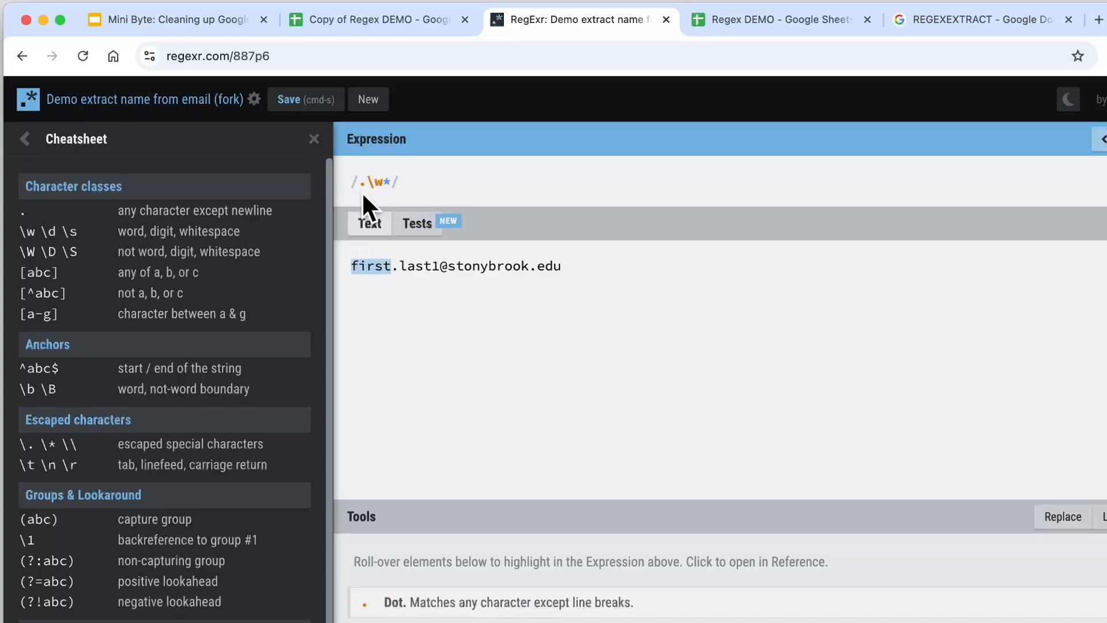
pyautogui.moveTo(361, 182)
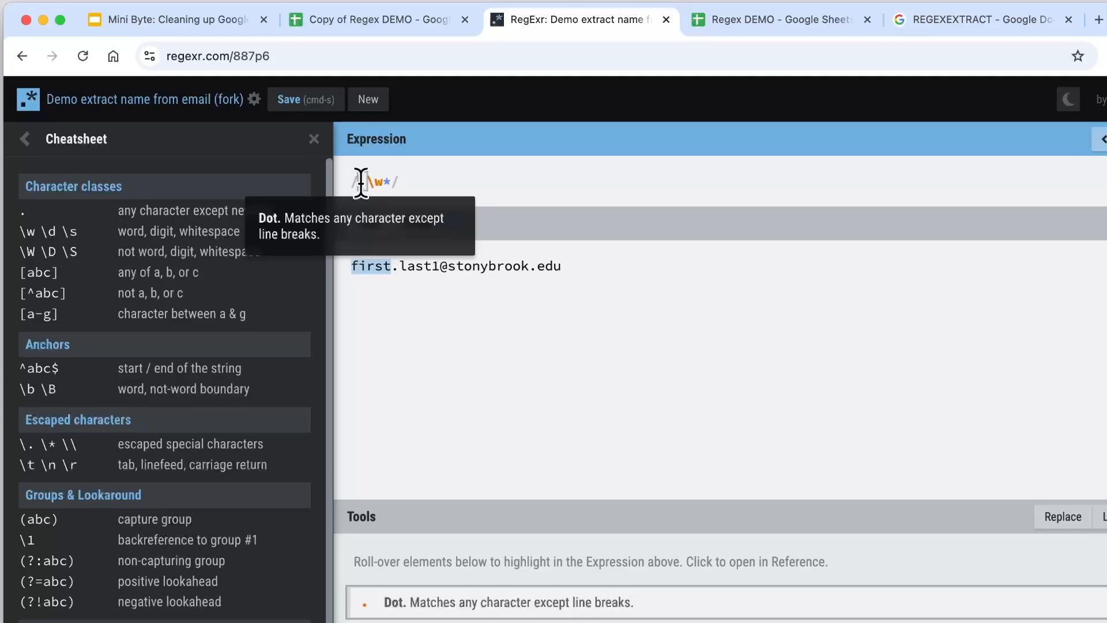
pyautogui.moveTo(161, 431); pyautogui.dragTo(26, 424)
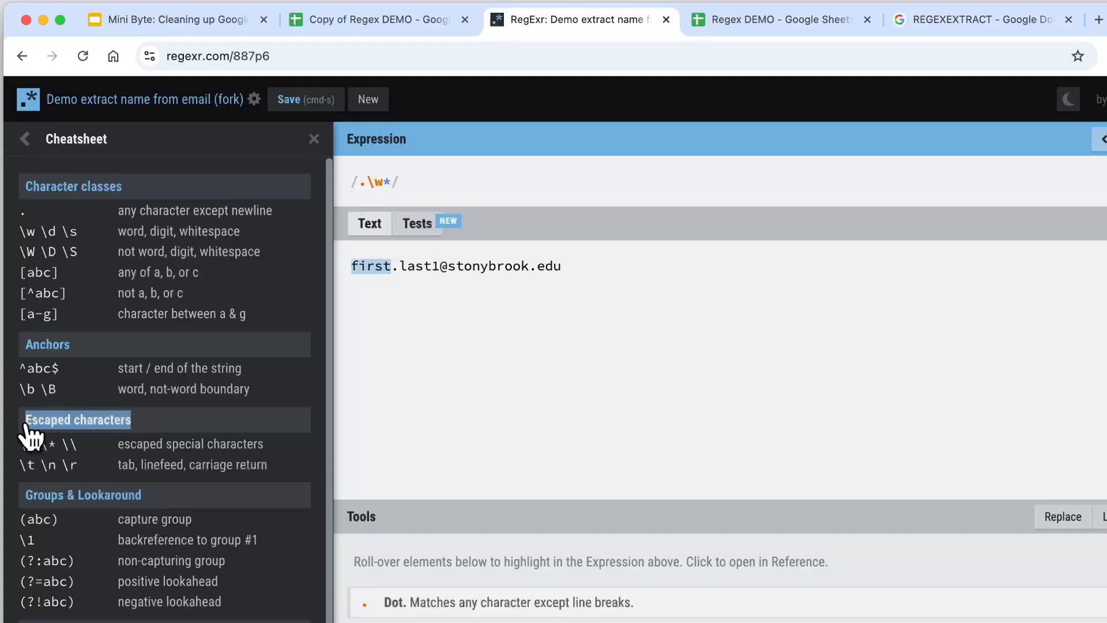
pyautogui.click(24, 428)
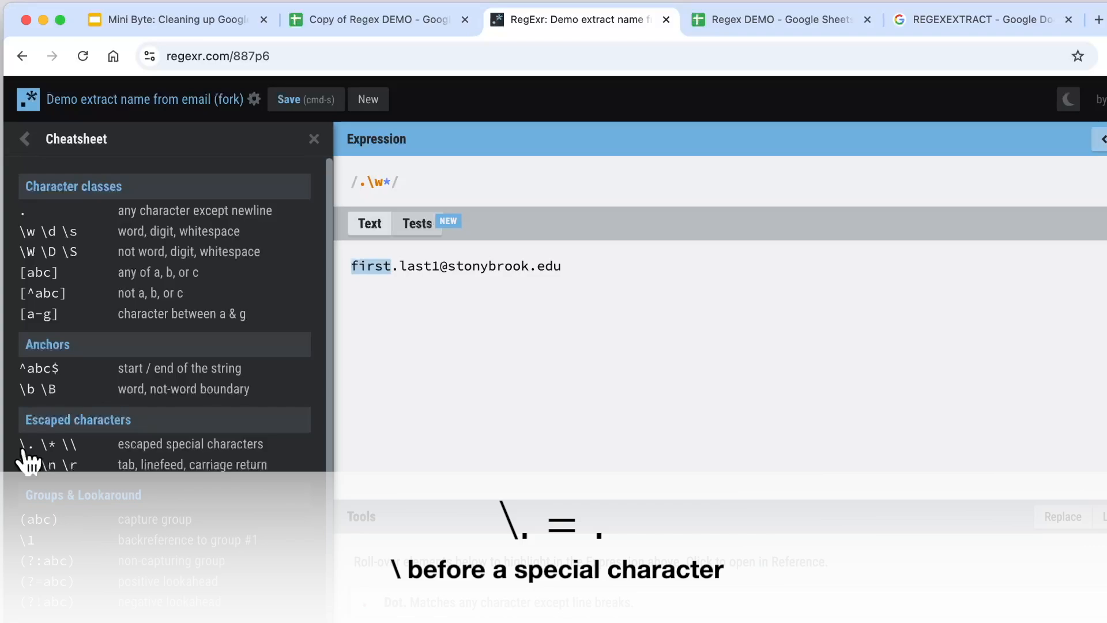
pyautogui.click(359, 182)
pyautogui.write('\\')
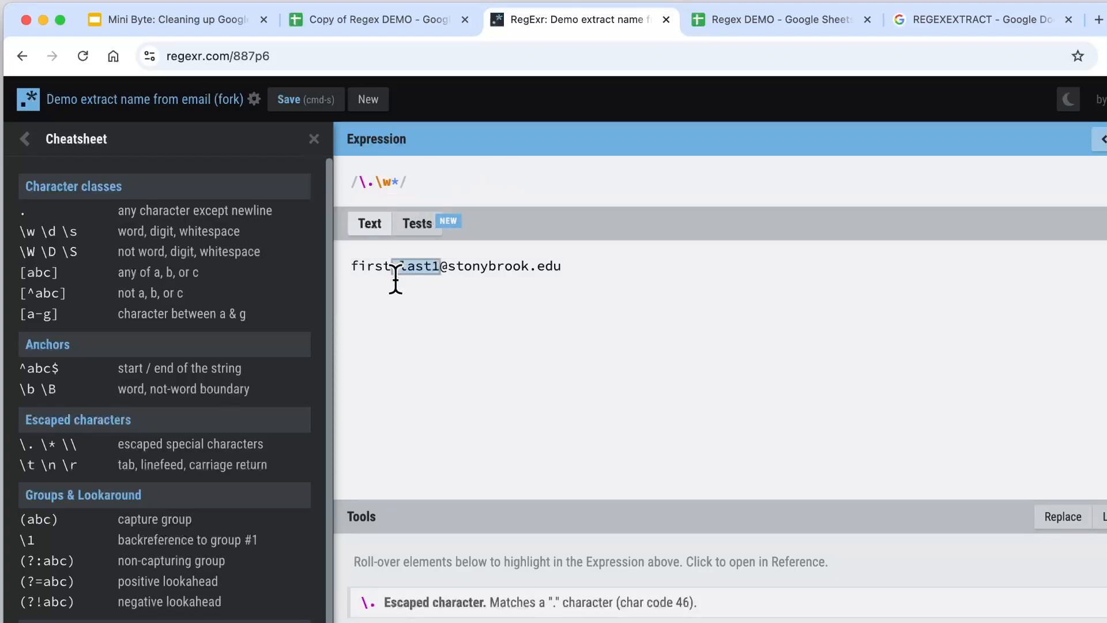
pyautogui.moveTo(388, 266)
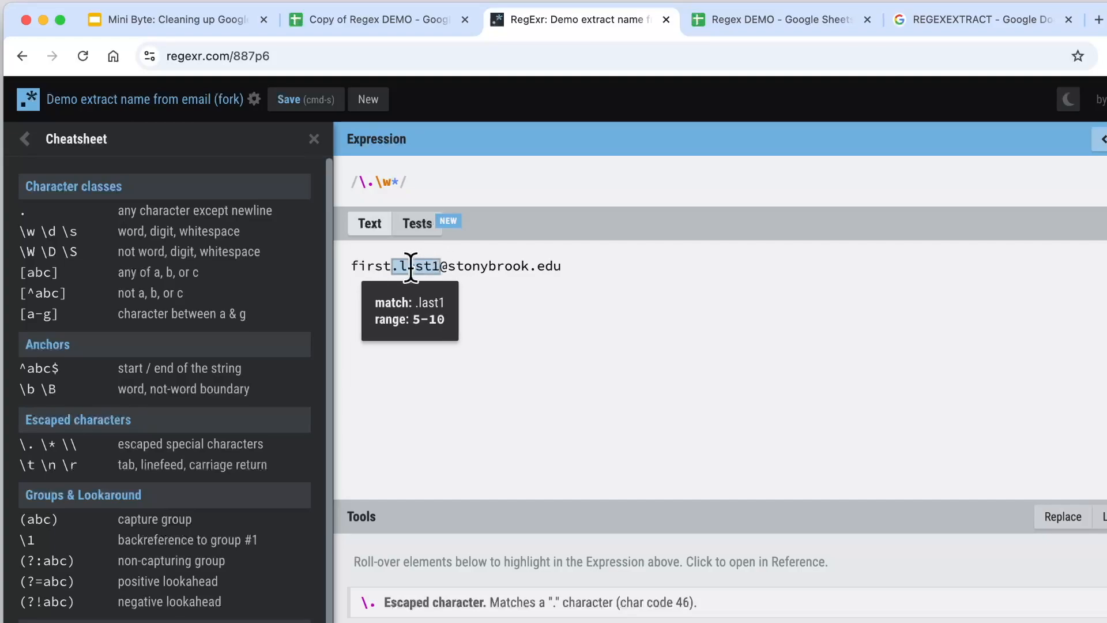
# Replace \w in the expression with the character range [a-z], keeping the asterisk, to form \.[a-z]*.
pyautogui.moveTo(380, 182)
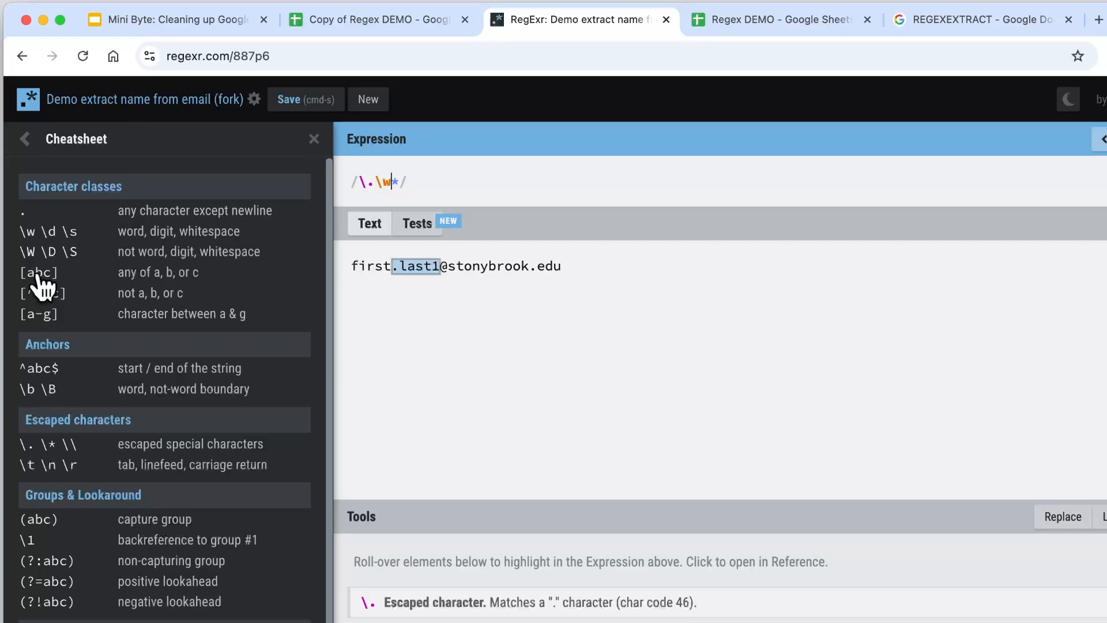
pyautogui.press('BackSpace')
pyautogui.press('BackSpace')
pyautogui.write('[')
pyautogui.write('abcde')
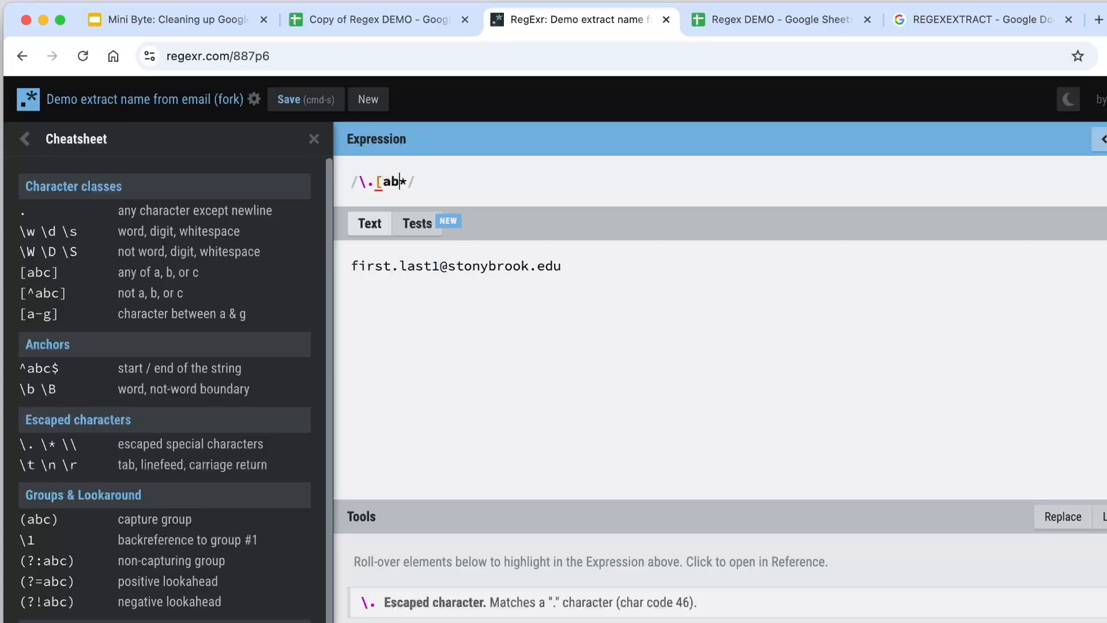
pyautogui.write('s')
pyautogui.press('BackSpace')
pyautogui.press('BackSpace')
pyautogui.press('BackSpace')
pyautogui.press('BackSpace')
pyautogui.press('BackSpace')
pyautogui.write('-z')
pyautogui.press('BackSpace')
pyautogui.press('BackSpace')
pyautogui.write('-z]')
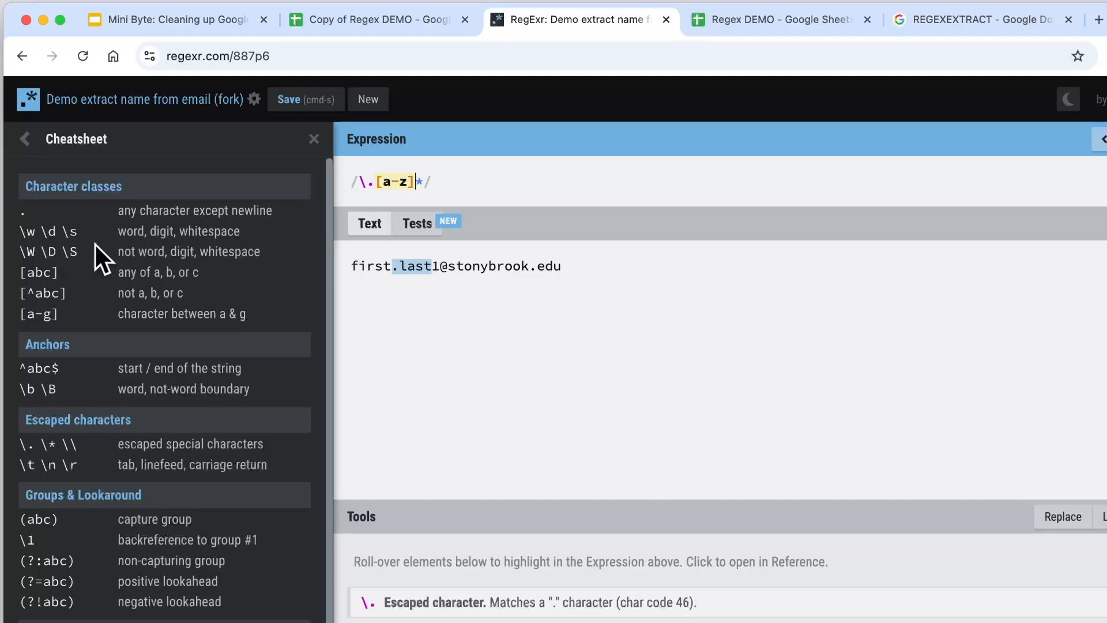
# Add uppercase letters A-Z to the character range so the expression reads \.[a-zA-Z]*.
pyautogui.moveTo(418, 180)
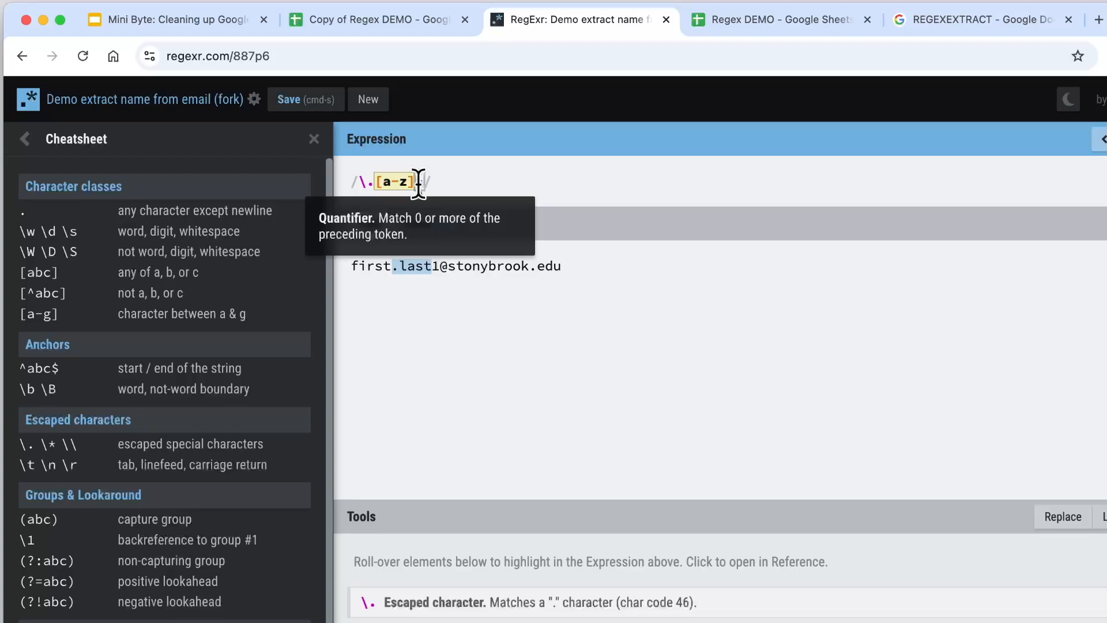
pyautogui.click(408, 182)
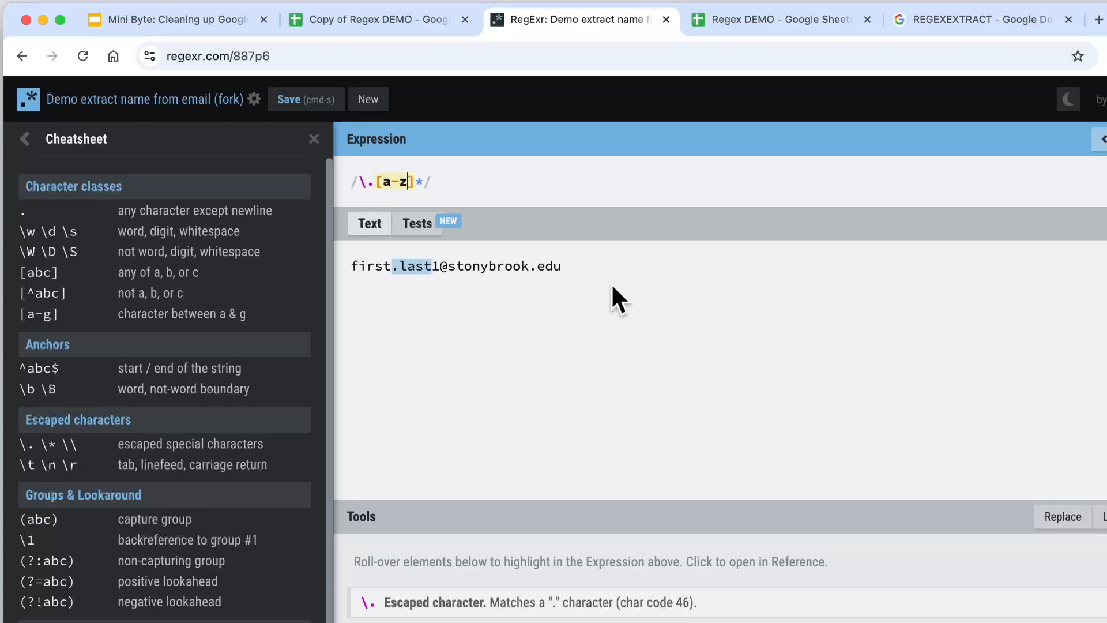
pyautogui.write('A-Z')
pyautogui.moveTo(449, 180)
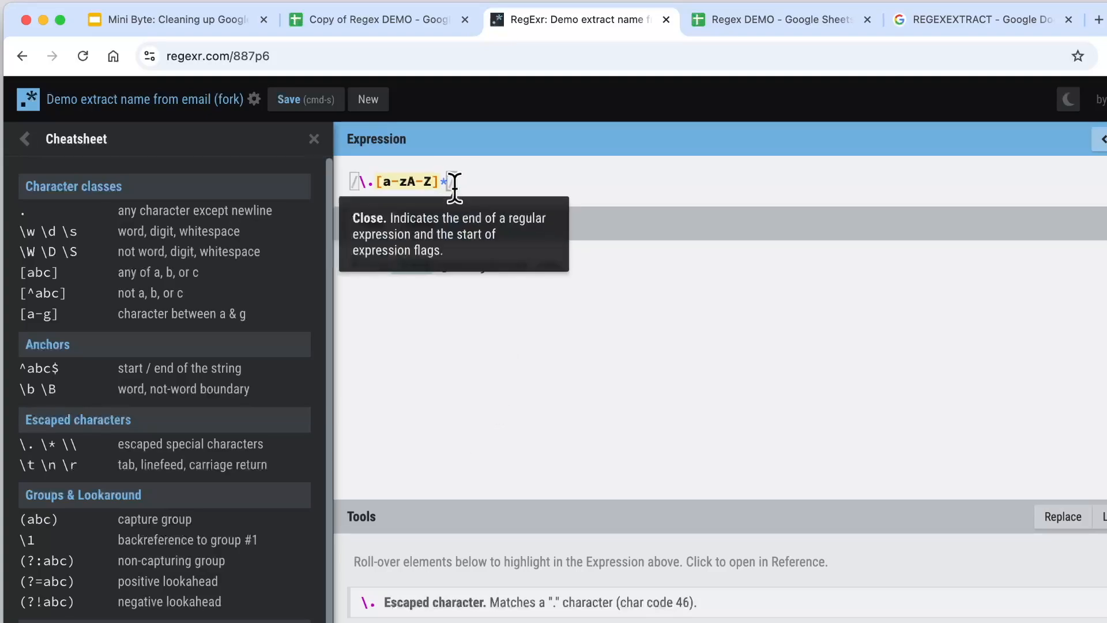
# Switch to the Copy of Regex DEMO spreadsheet and start a REGEXEXTRACT formula in C2 with A2 as its text argument.
pyautogui.click(373, 19)
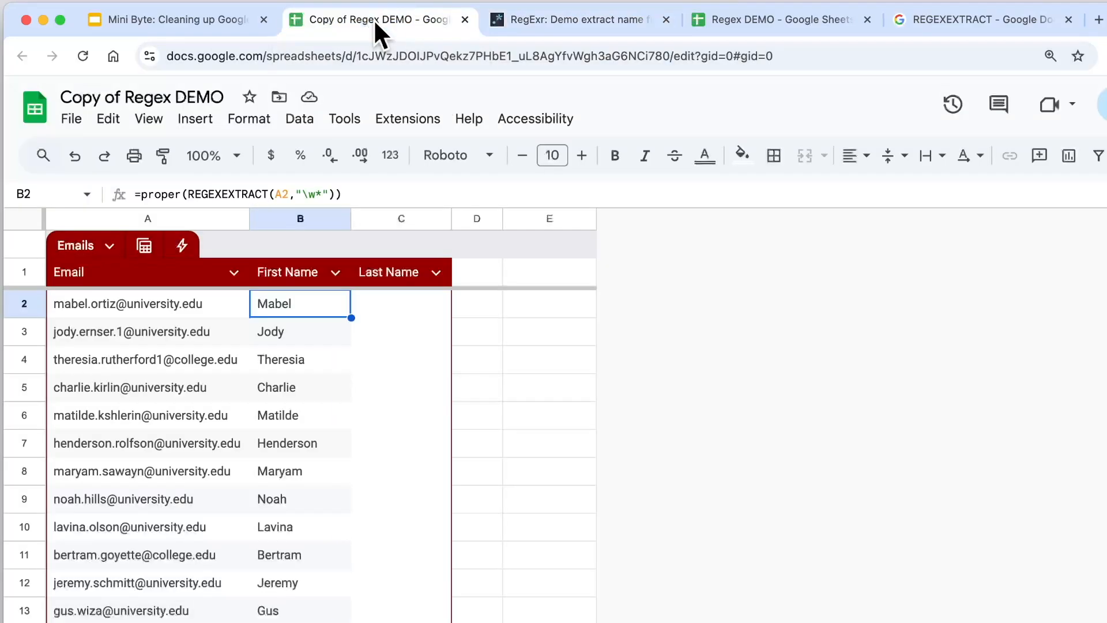
pyautogui.click(403, 304)
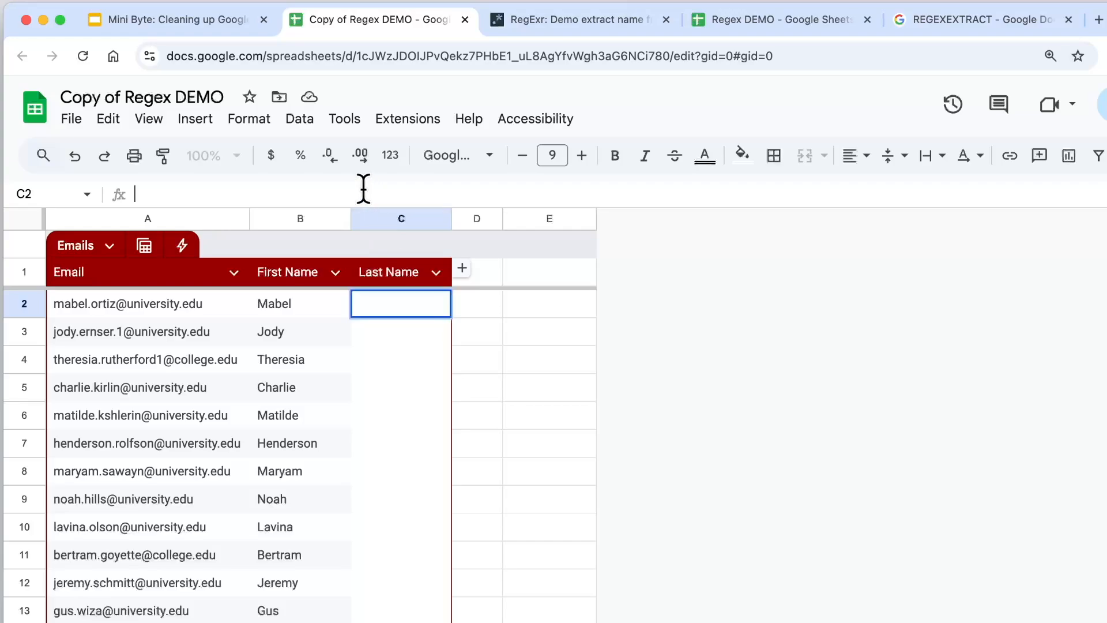
pyautogui.write('=re')
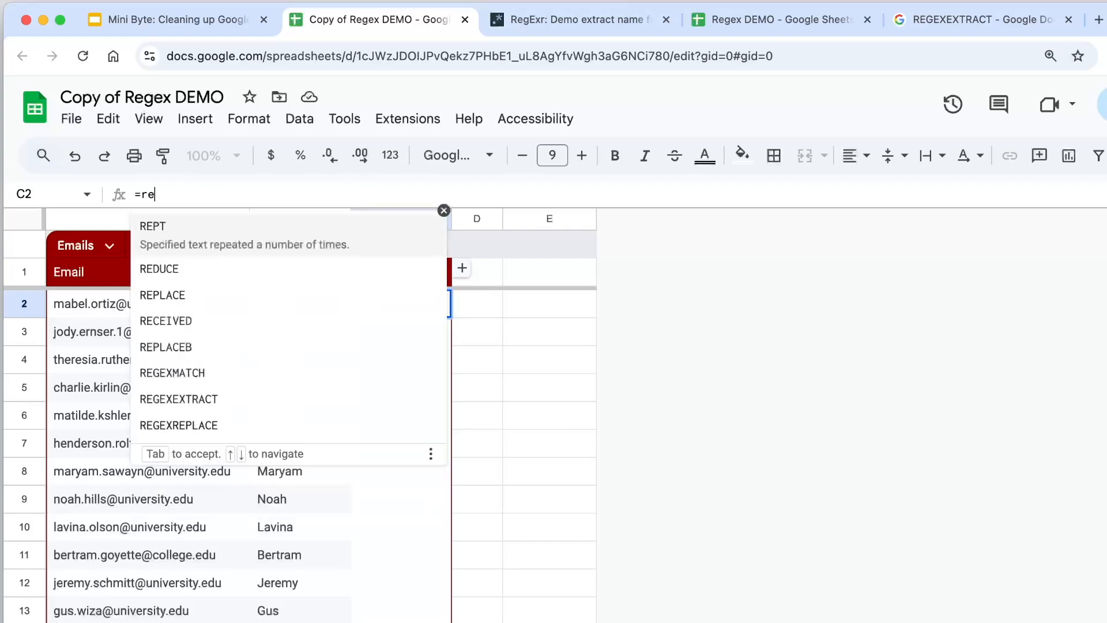
pyautogui.write('g')
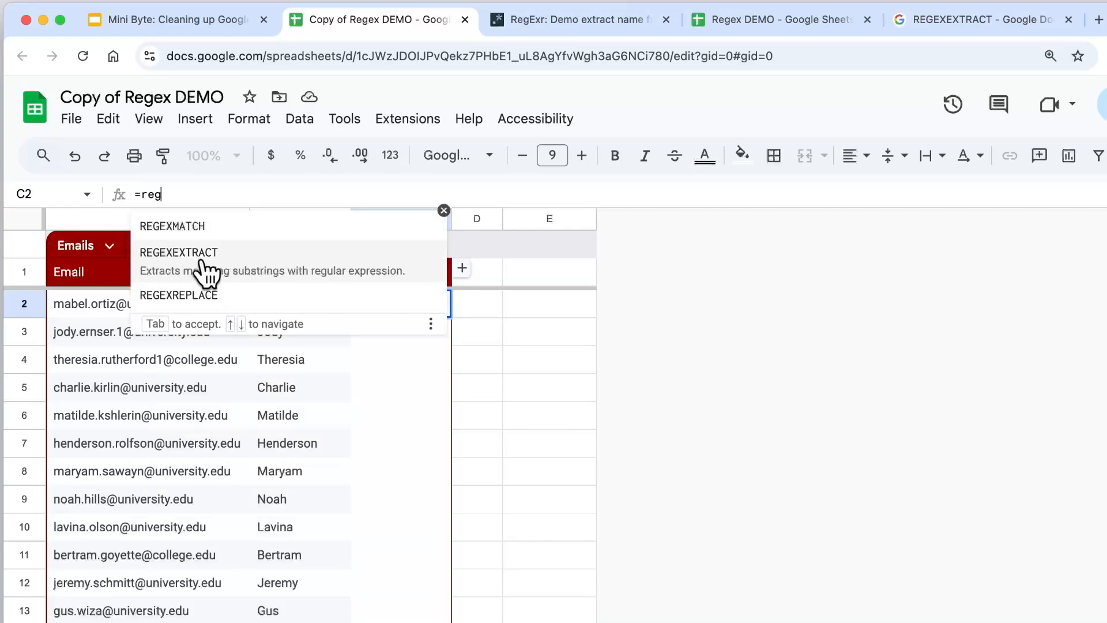
pyautogui.click(218, 278)
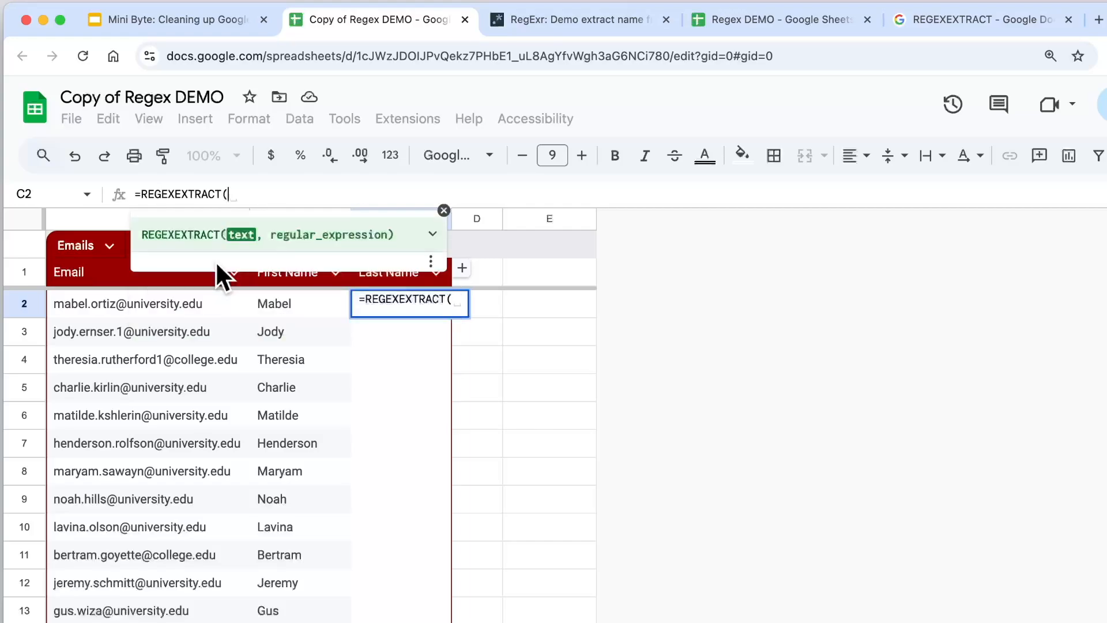
pyautogui.click(121, 303)
pyautogui.write(',')
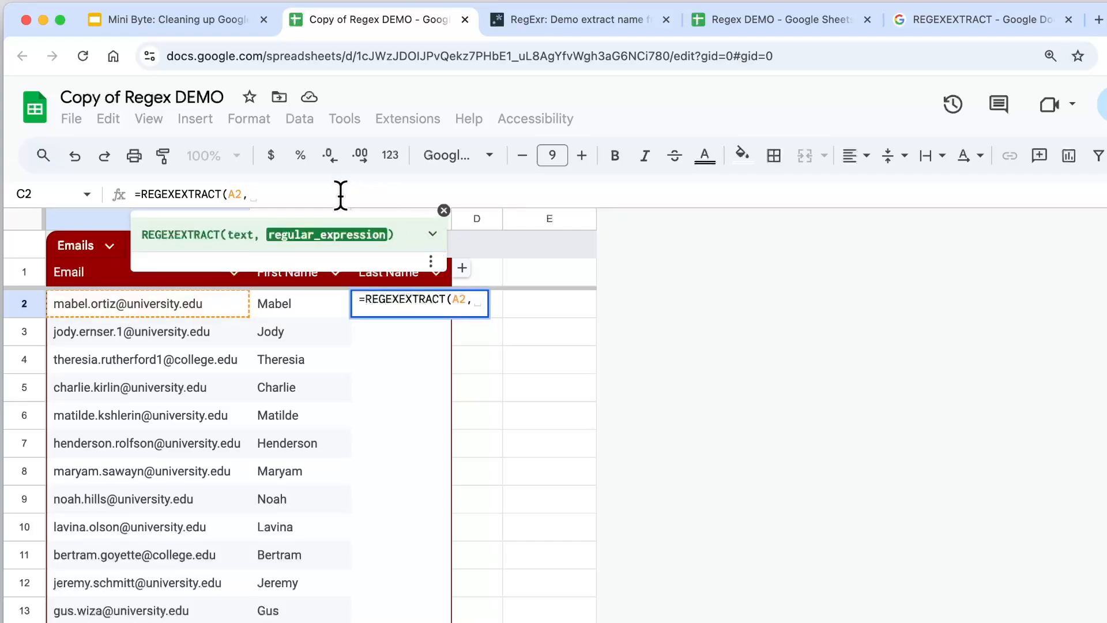
# Enter "\.[a-zA-Z]*" as the regular expression and complete the C2 formula as =REGEXEXTRACT(A2,"\.[a-zA-Z]*").
pyautogui.write('" ")')
pyautogui.click(255, 194)
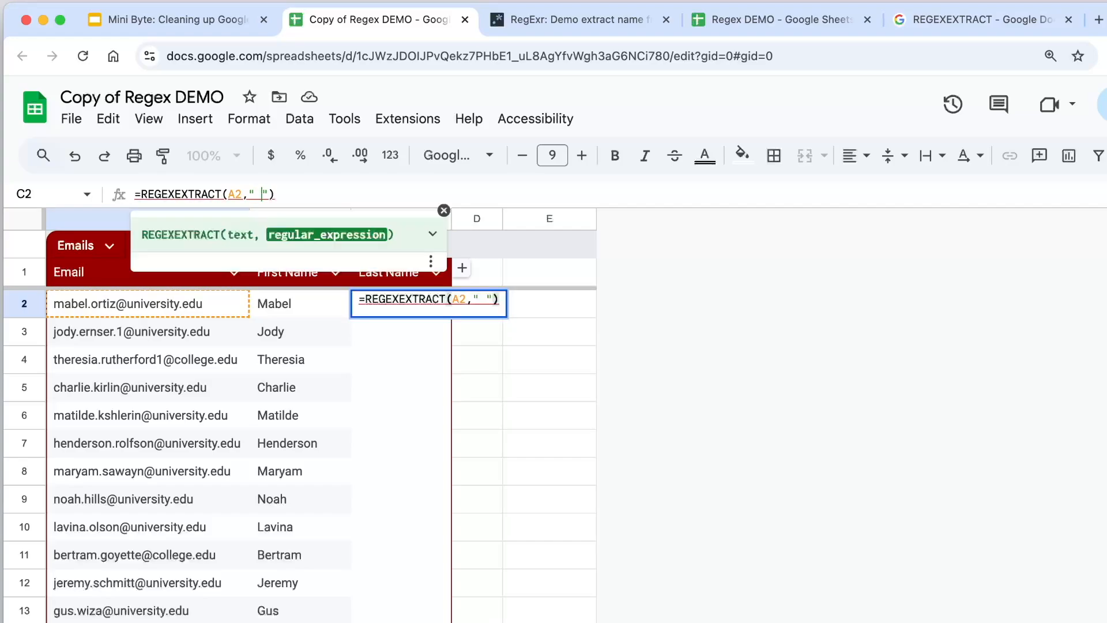
pyautogui.write('\\.')
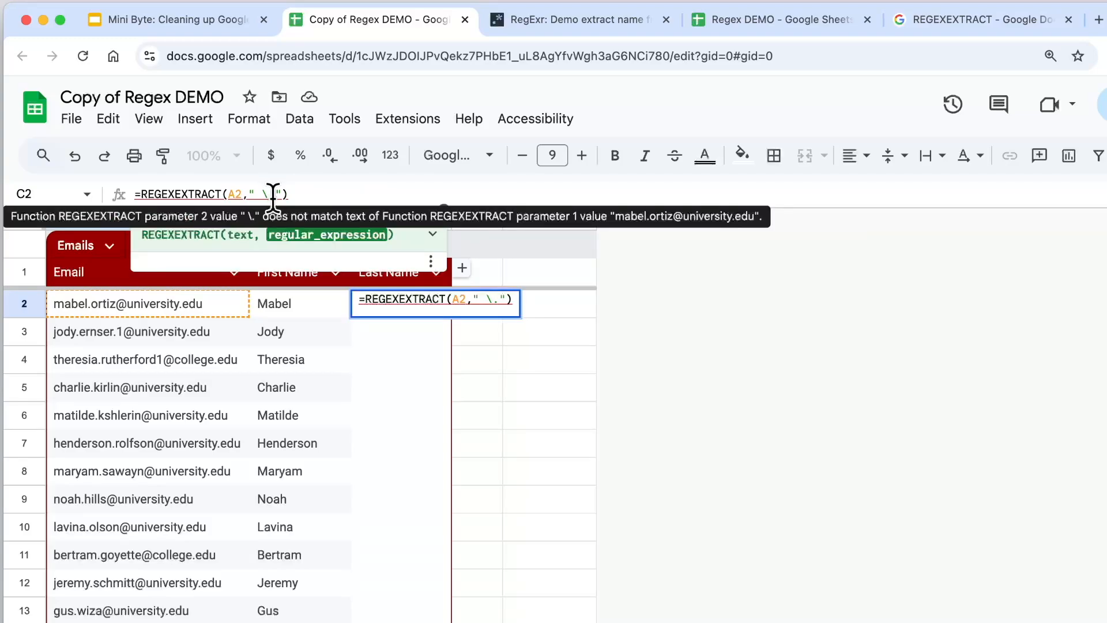
pyautogui.write('[]')
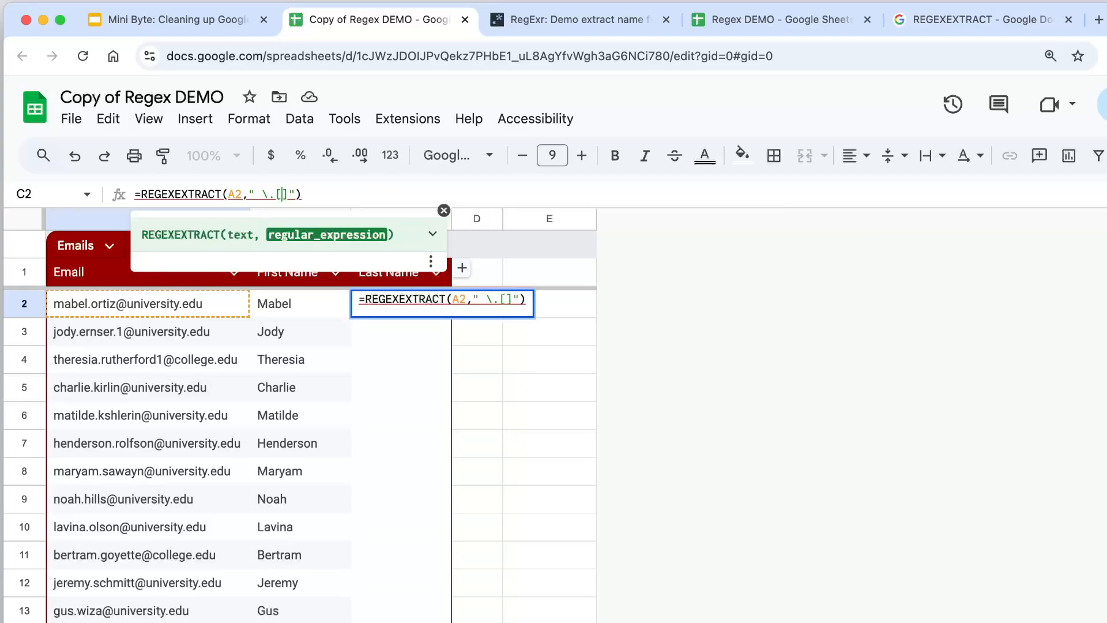
pyautogui.write('a-z')
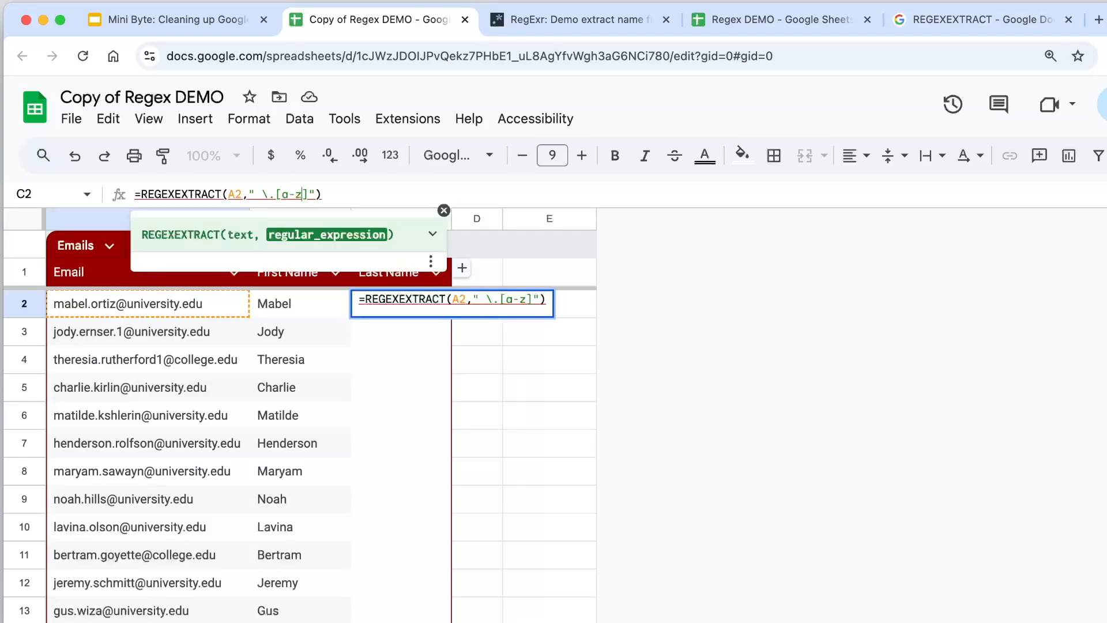
pyautogui.write('A-')
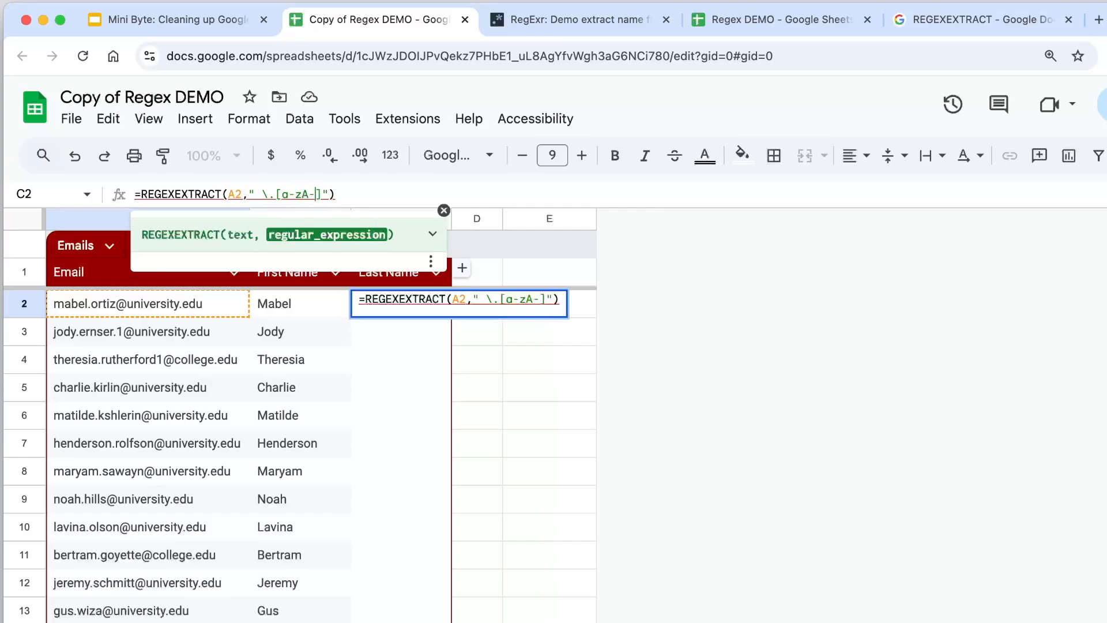
pyautogui.write('Z')
pyautogui.press('Right')
pyautogui.write('*')
pyautogui.press('Return')
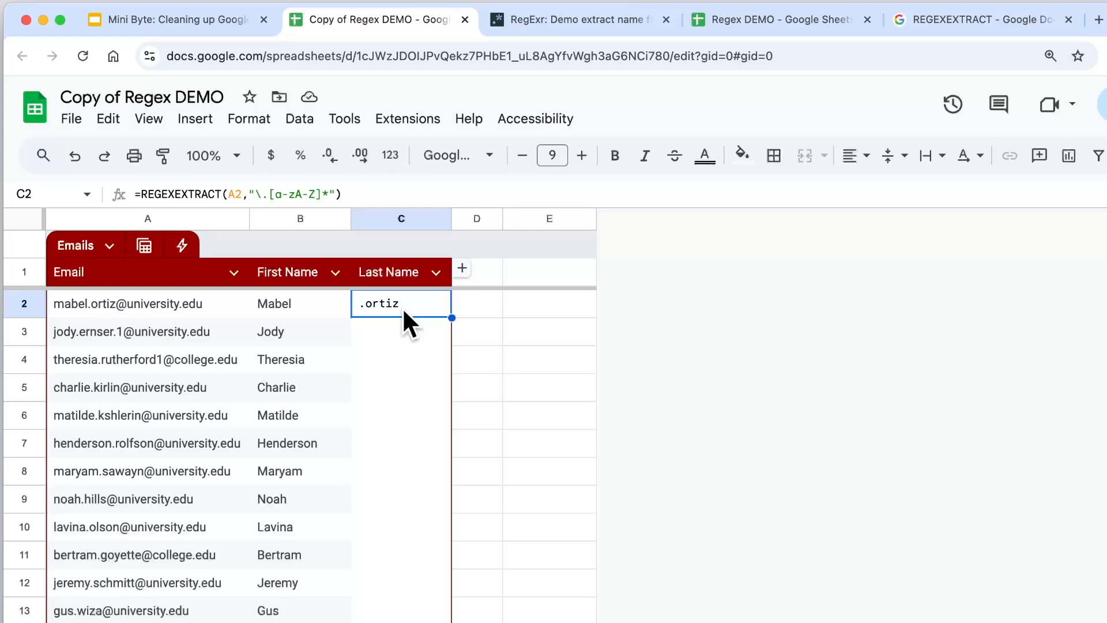
# Switch to RegExr and enclose [a-zA-Z]* in a capture group so the expression reads \.([a-zA-Z]*).
pyautogui.click(562, 23)
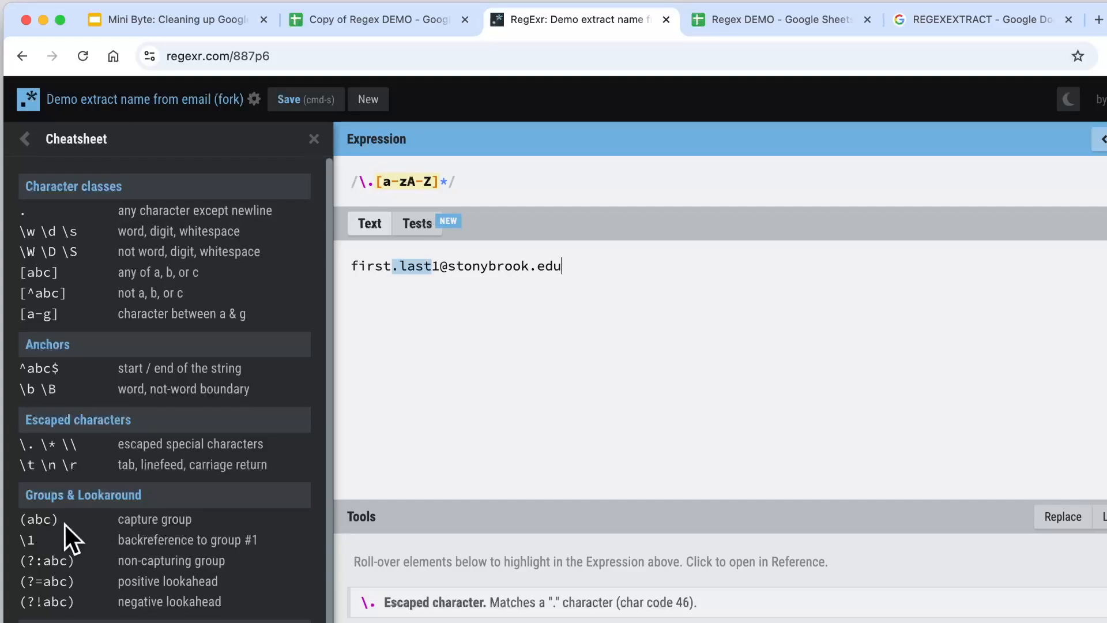
pyautogui.moveTo(192, 519); pyautogui.dragTo(167, 521)
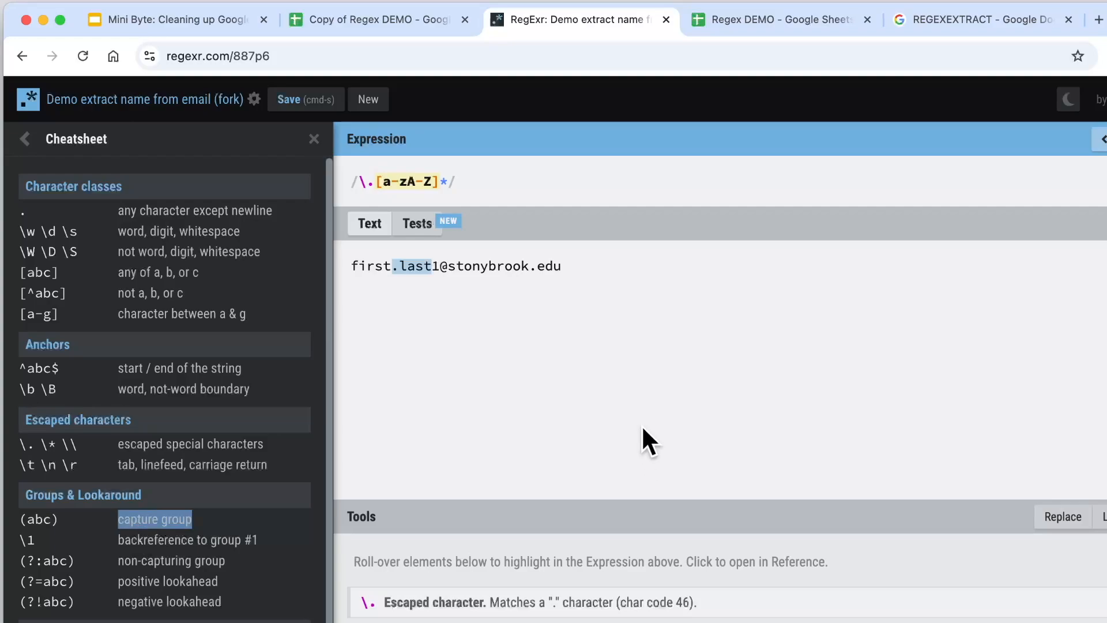
pyautogui.click(469, 181)
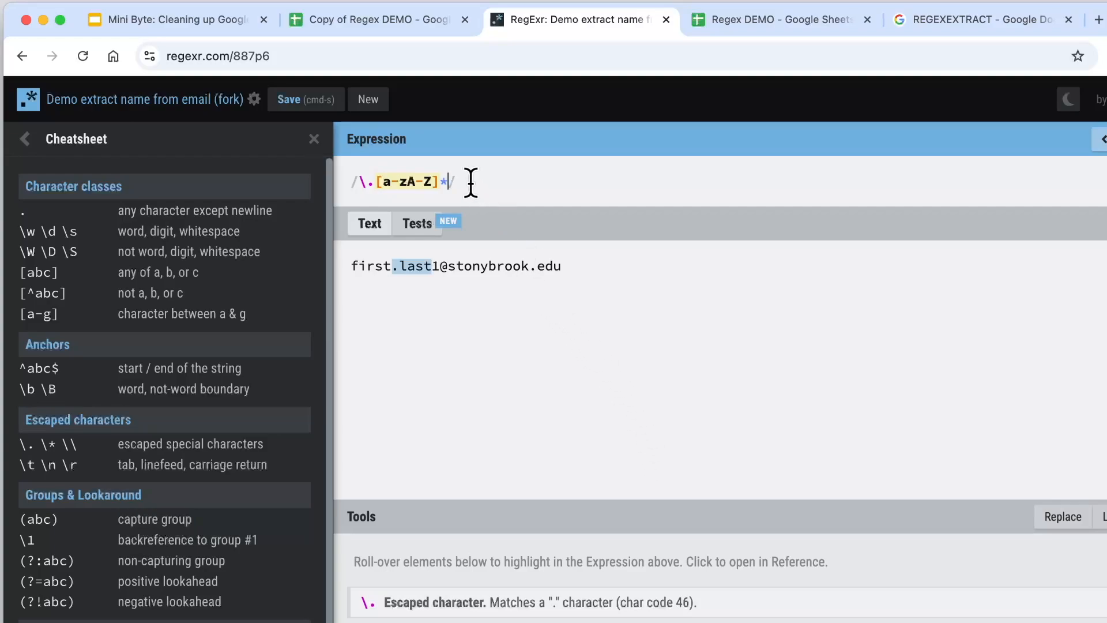
pyautogui.click(376, 182)
pyautogui.write('(')
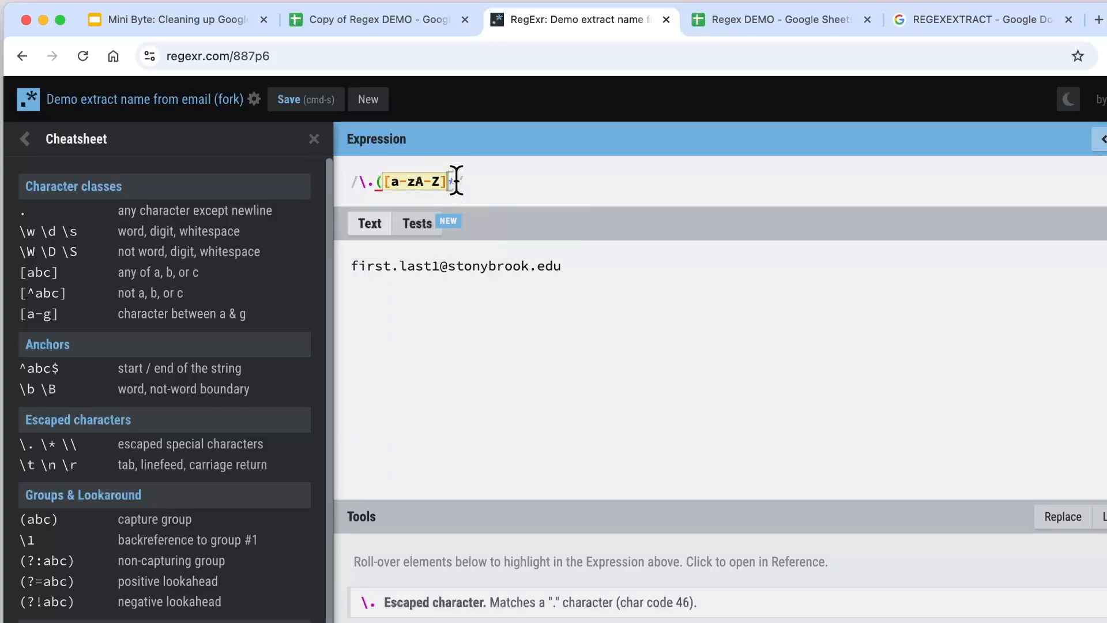
pyautogui.write(')')
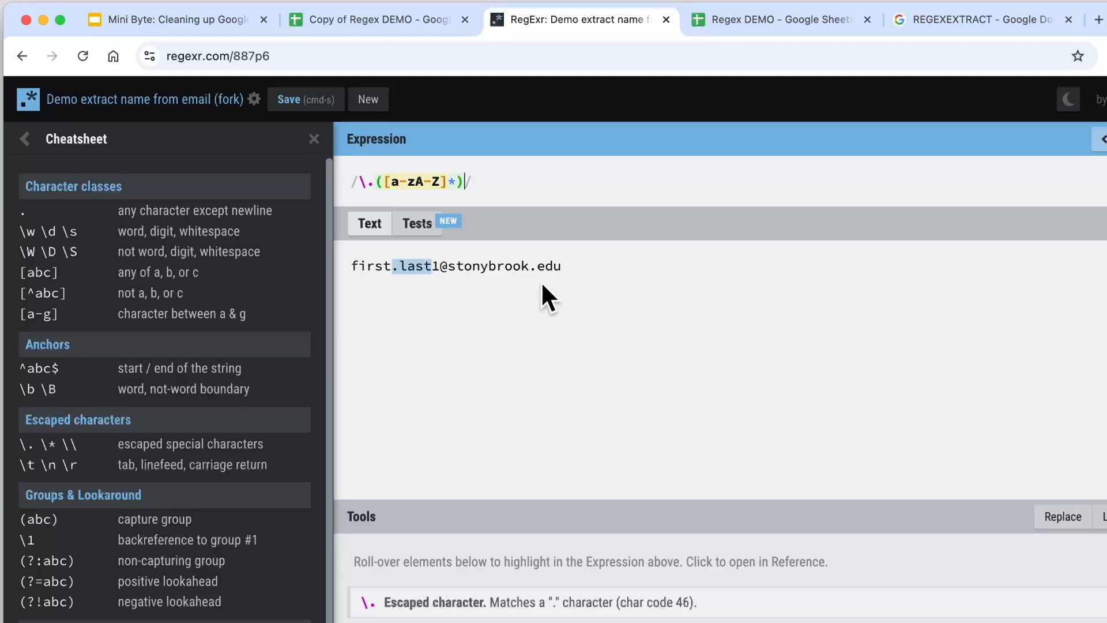
# Switch to the Copy of Regex DEMO spreadsheet and add the capture group to C2, making it =REGEXEXTRACT(A2,"\.([a-zA-Z]*)").
pyautogui.click(368, 15)
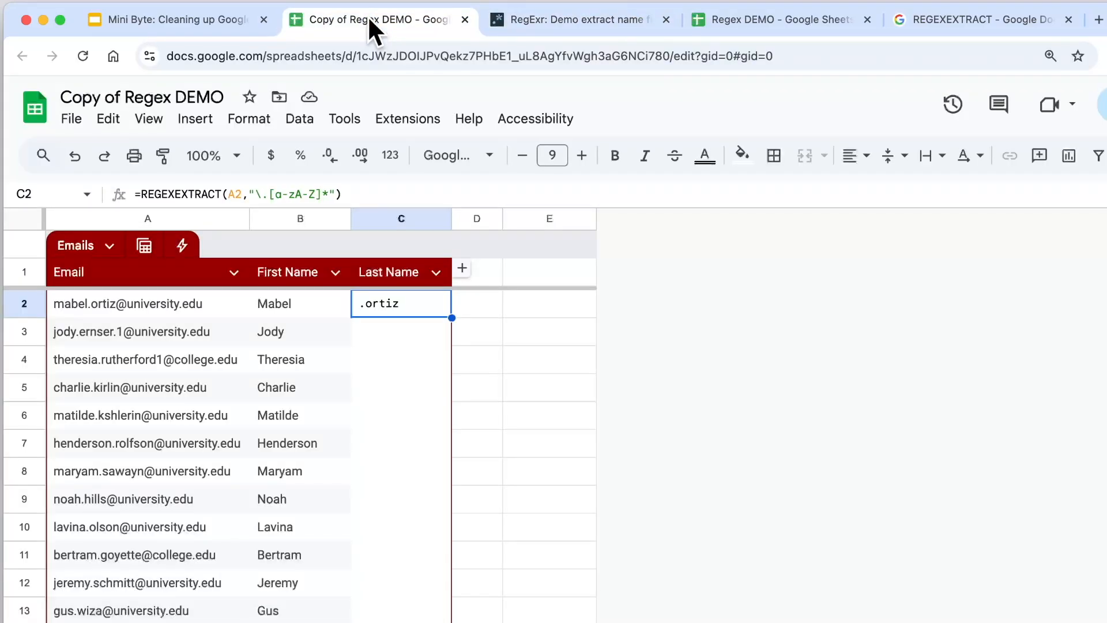
pyautogui.click(268, 193)
pyautogui.write('(')
pyautogui.click(335, 194)
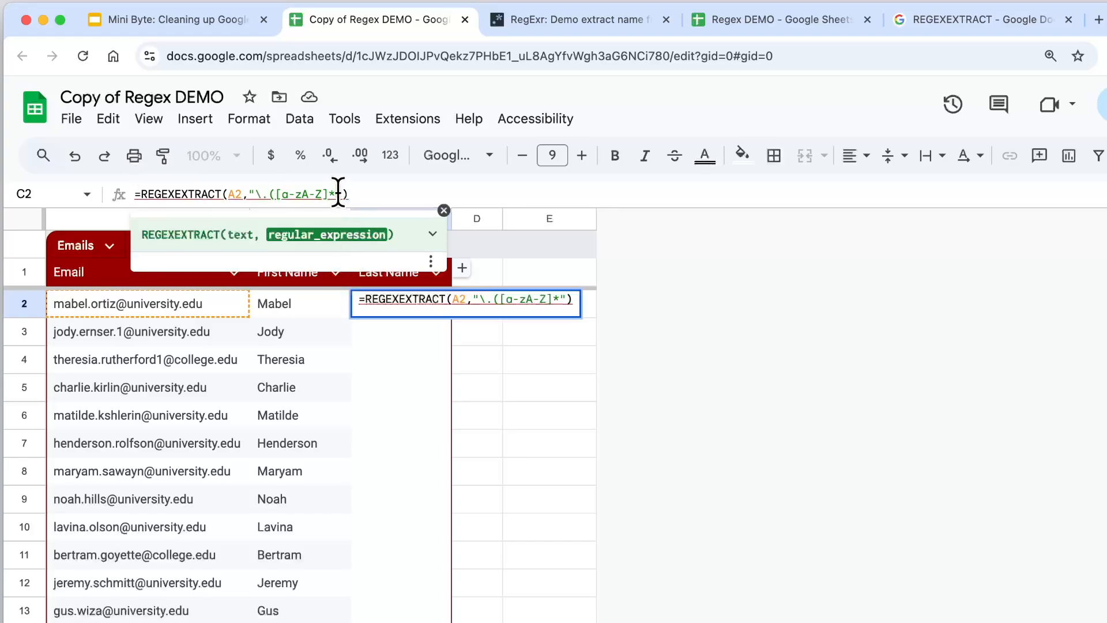
pyautogui.write(')')
pyautogui.press('Return')
pyautogui.press('Up')
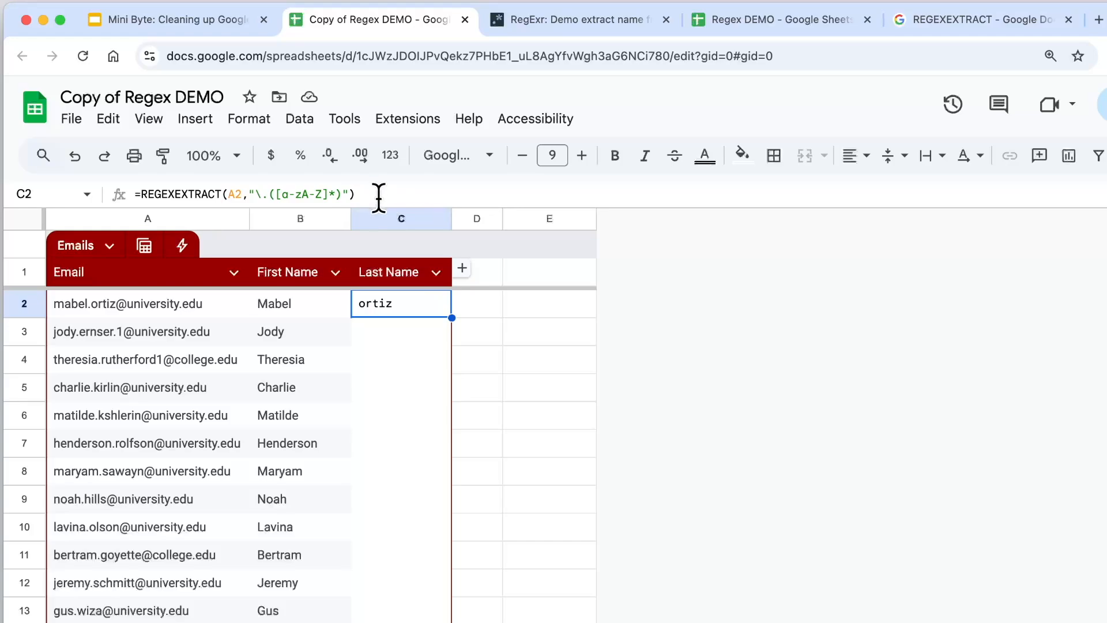
# Wrap the C2 formula in Proper() and accept the suggested autofill for the rest of the Last Name column.
pyautogui.click(377, 195)
pyautogui.click(140, 194)
pyautogui.write('Proper(')
pyautogui.press('End')
pyautogui.write(')')
pyautogui.press('Return')
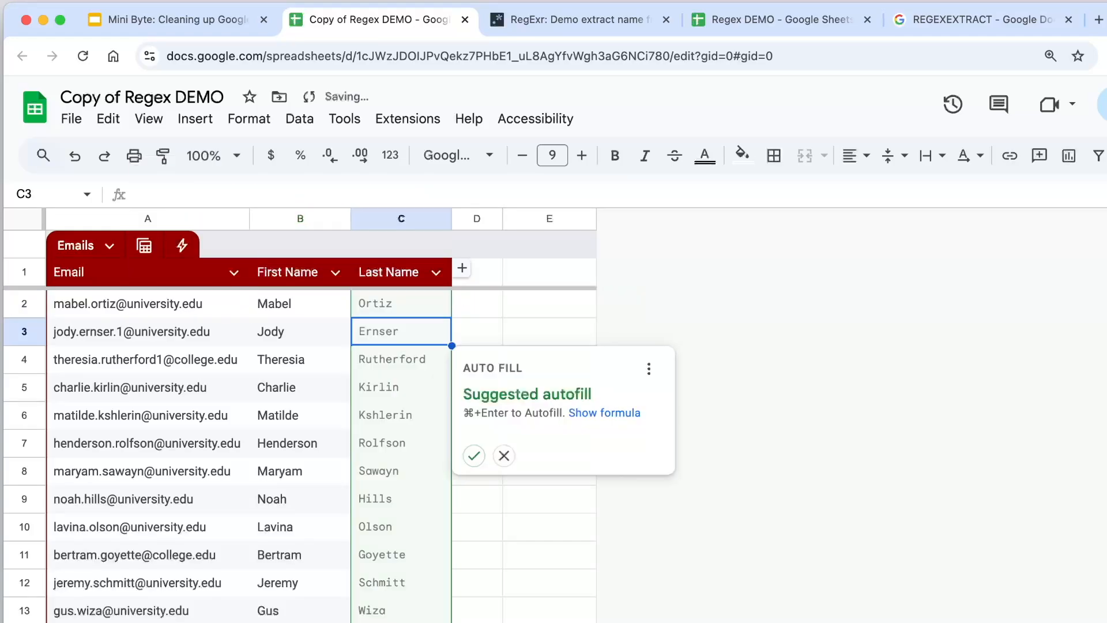
pyautogui.click(471, 455)
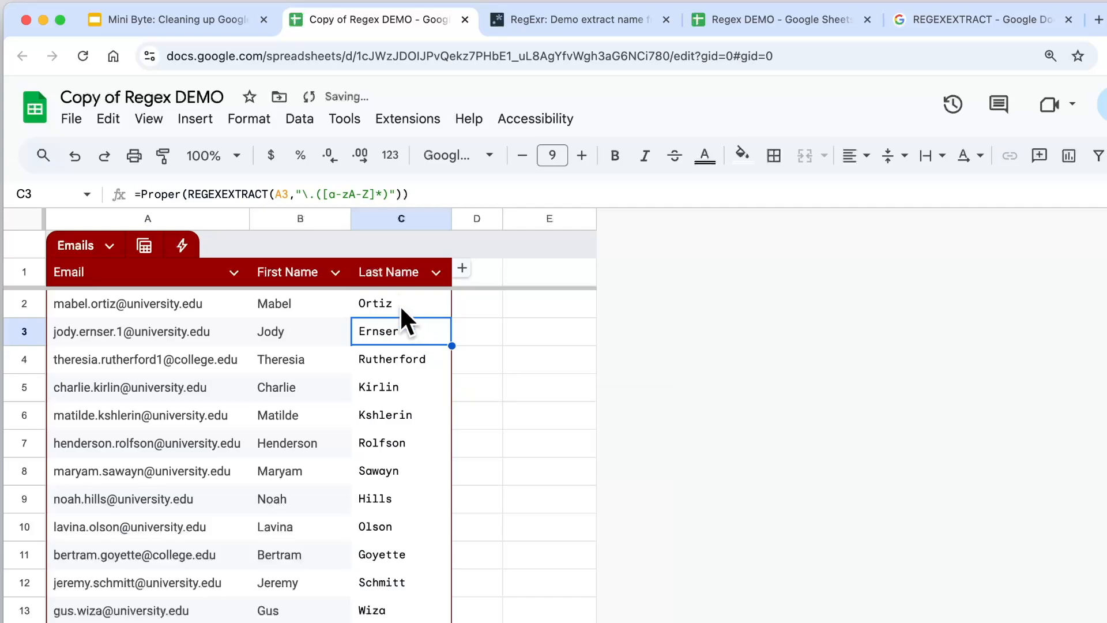
# Compare the filled last names with the numbered email addresses in A3 and A4, and examine the character range in the C2 formula.
pyautogui.scroll(-3, 407, 453)
pyautogui.scroll(3, 407, 453)
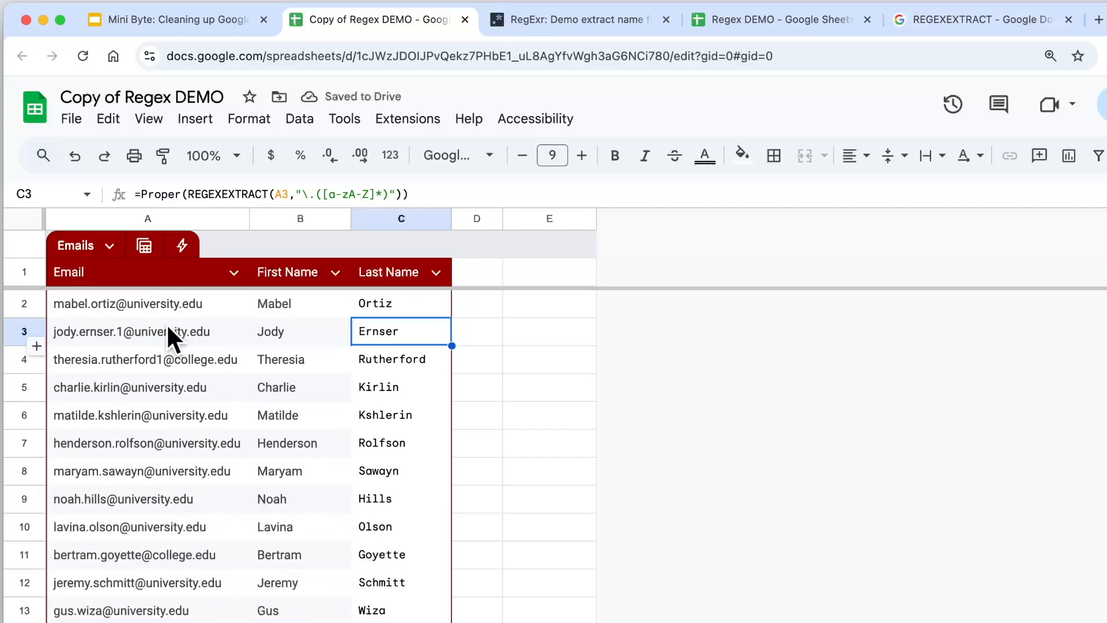
pyautogui.click(133, 327)
pyautogui.click(149, 361)
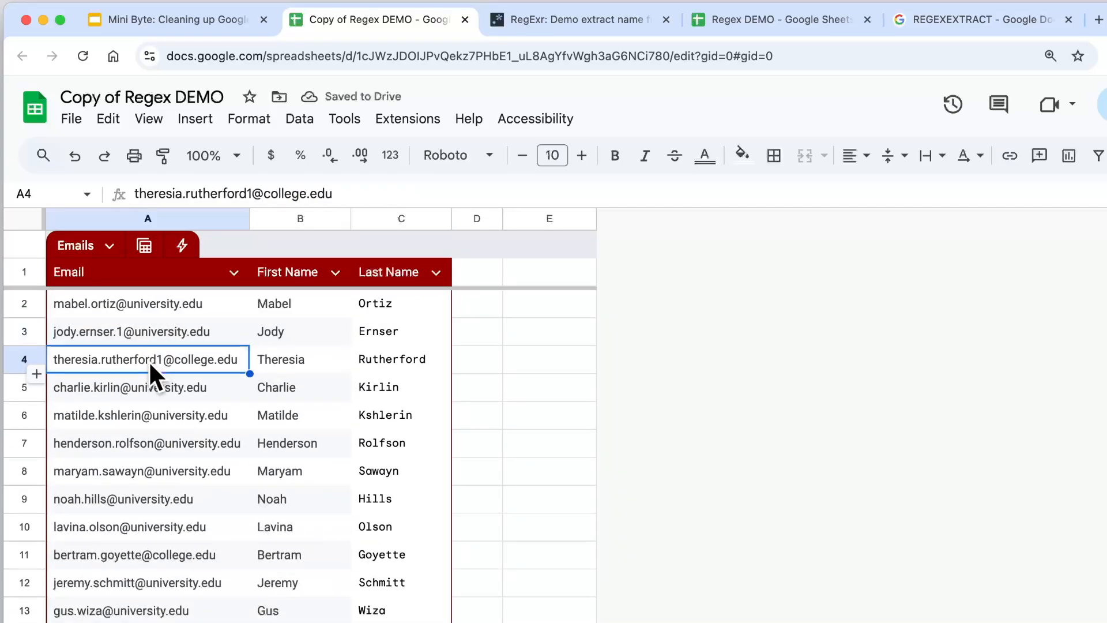
pyautogui.click(394, 291)
pyautogui.click(345, 194)
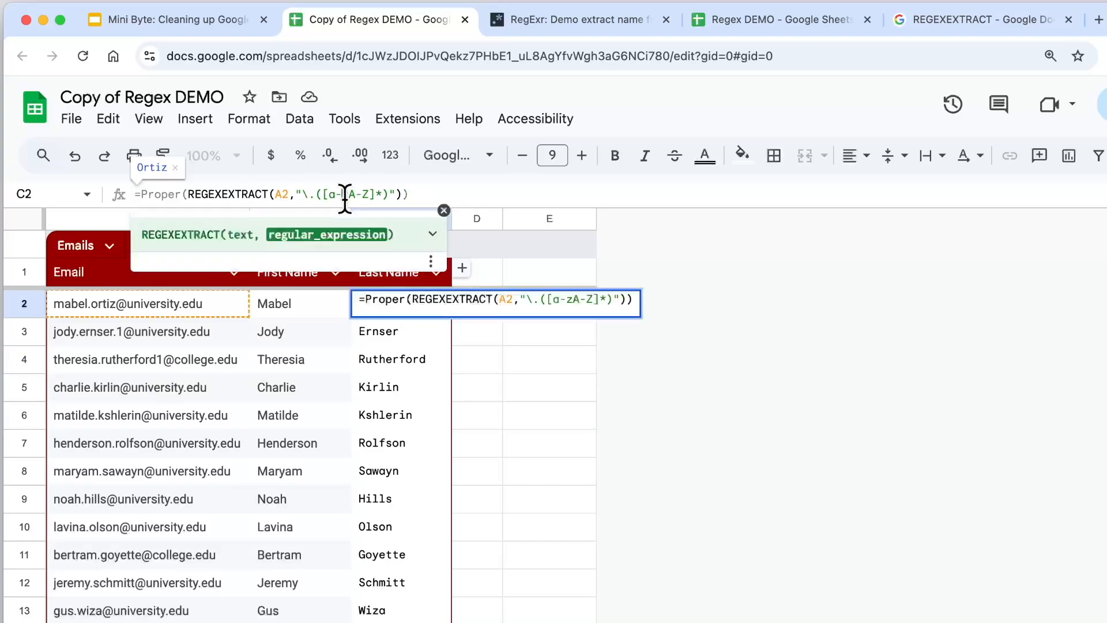
pyautogui.moveTo(375, 194); pyautogui.dragTo(324, 193)
pyautogui.click(403, 359)
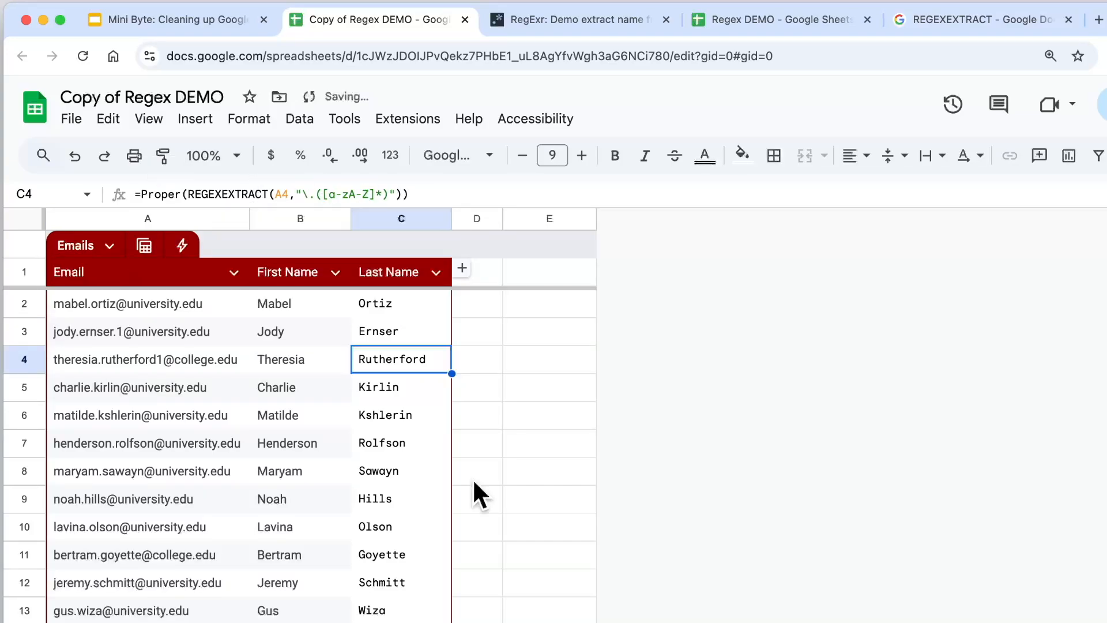